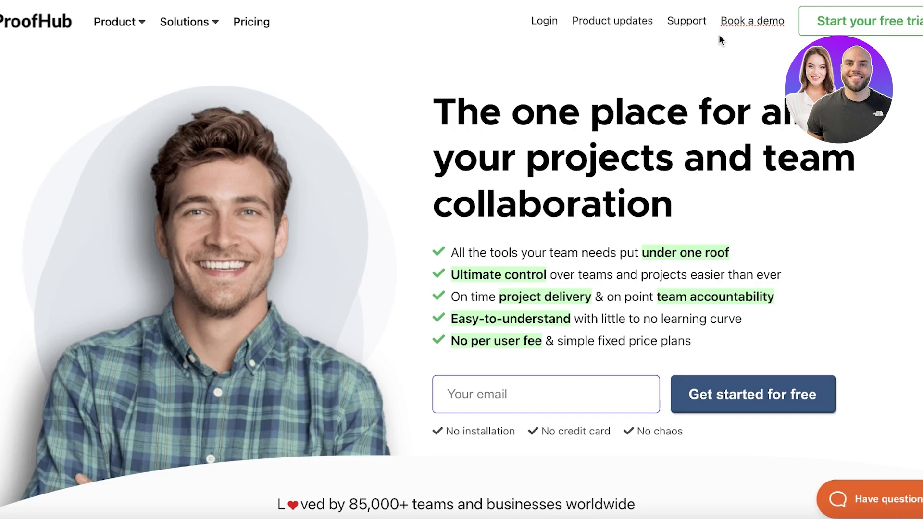
Scroll down the ProofHub homepage through its Plan feature list
{"action": "scroll", "coordinate": [759, 143], "scroll_direction": "down", "scroll_amount": 4}
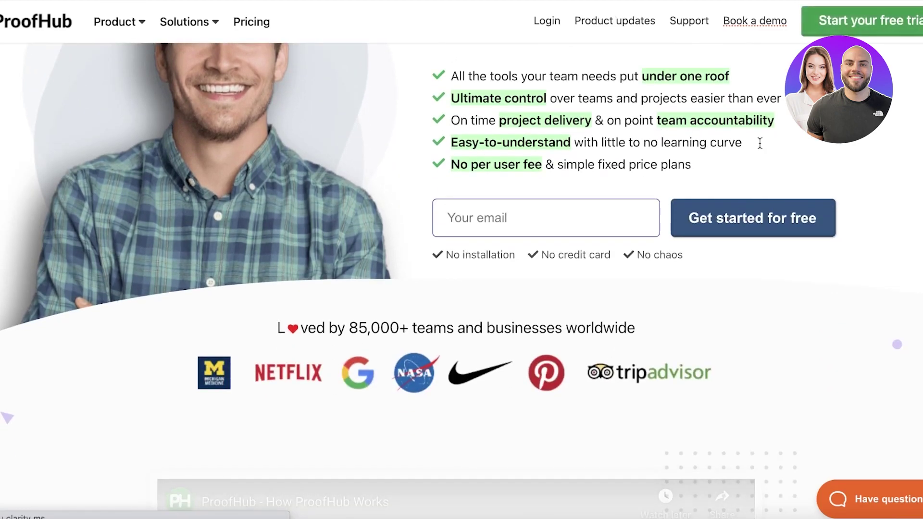
{"action": "scroll", "coordinate": [895, 162], "scroll_direction": "up", "scroll_amount": 1}
{"action": "scroll", "coordinate": [896, 164], "scroll_direction": "down", "scroll_amount": 3}
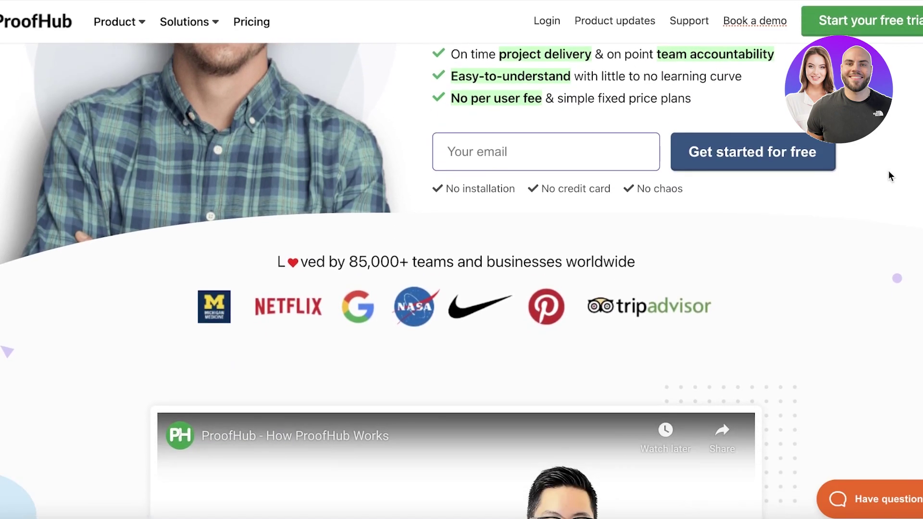
{"action": "scroll", "coordinate": [888, 172], "scroll_direction": "up", "scroll_amount": 5}
{"action": "scroll", "coordinate": [888, 171], "scroll_direction": "down", "scroll_amount": 1}
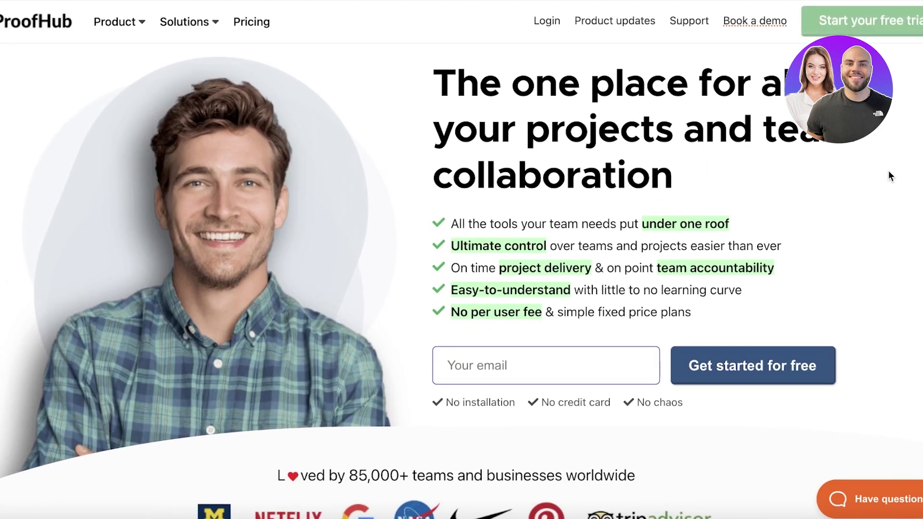
{"action": "scroll", "coordinate": [888, 172], "scroll_direction": "down", "scroll_amount": 8}
{"action": "scroll", "coordinate": [890, 171], "scroll_direction": "down", "scroll_amount": 8}
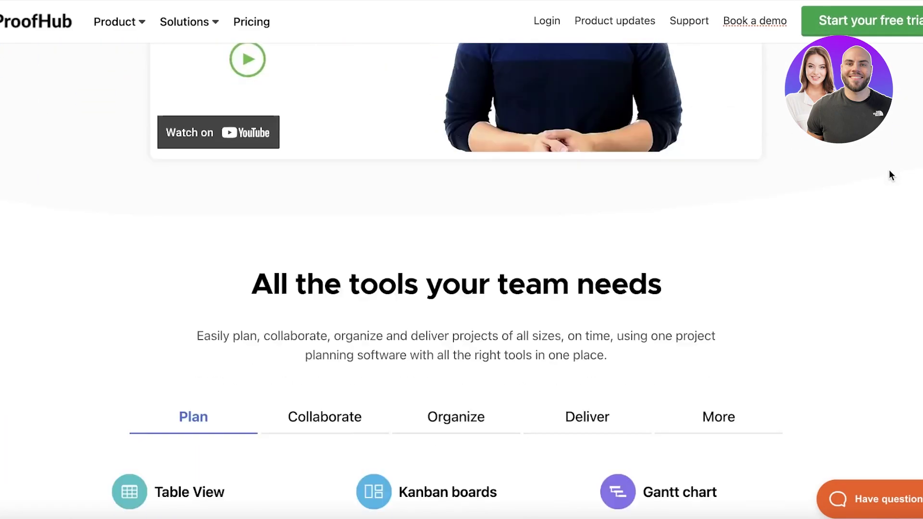
{"action": "scroll", "coordinate": [889, 174], "scroll_direction": "down", "scroll_amount": 5}
{"action": "scroll", "coordinate": [889, 175], "scroll_direction": "down", "scroll_amount": 6}
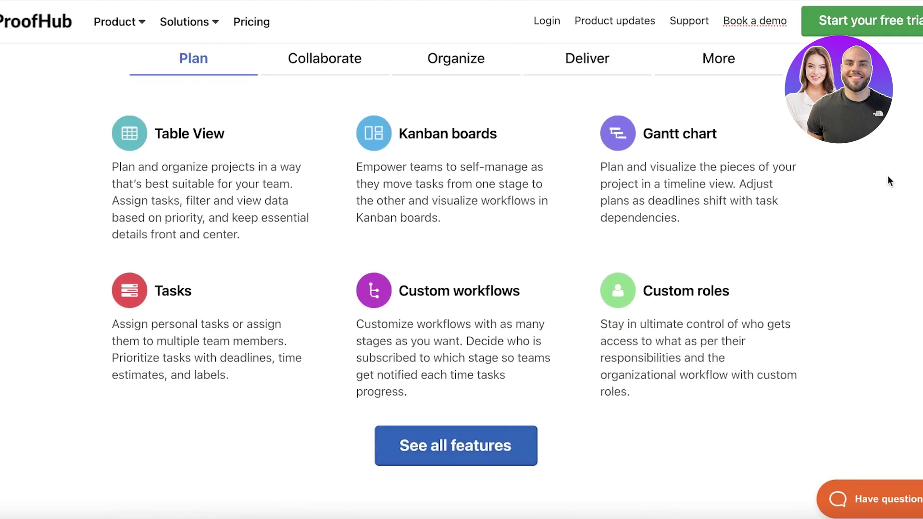
Show the Deliver feature group and return to the hero's free sign-up form
{"action": "scroll", "coordinate": [887, 177], "scroll_direction": "up", "scroll_amount": 3}
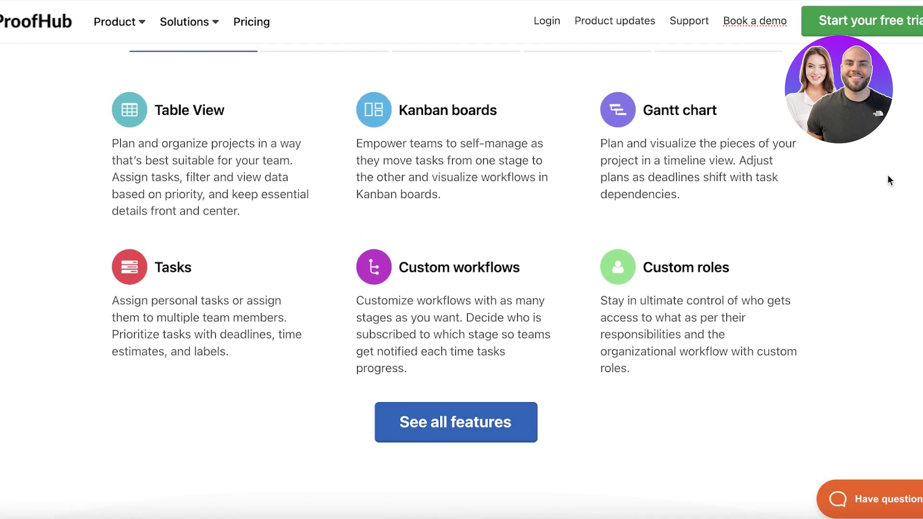
{"action": "scroll", "coordinate": [911, 180], "scroll_direction": "up", "scroll_amount": 1}
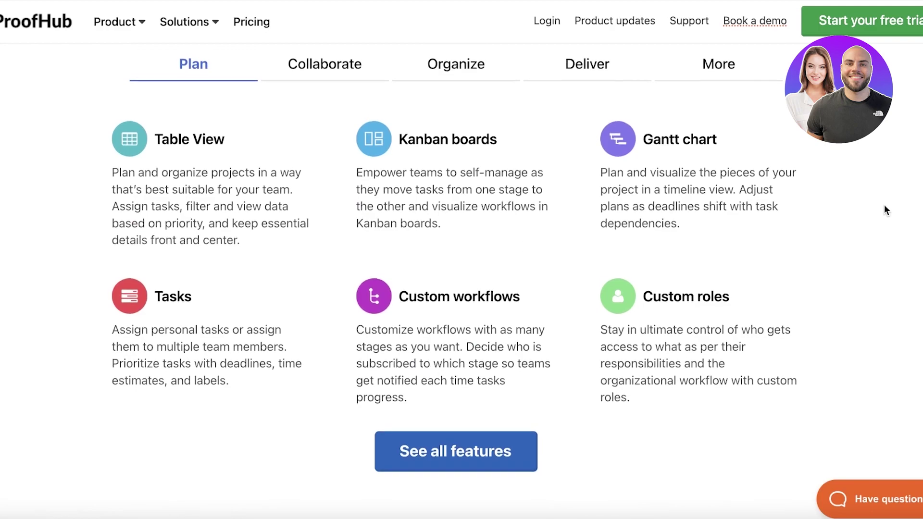
{"action": "scroll", "coordinate": [884, 204], "scroll_direction": "up", "scroll_amount": 1}
{"action": "left_click", "coordinate": [584, 92]}
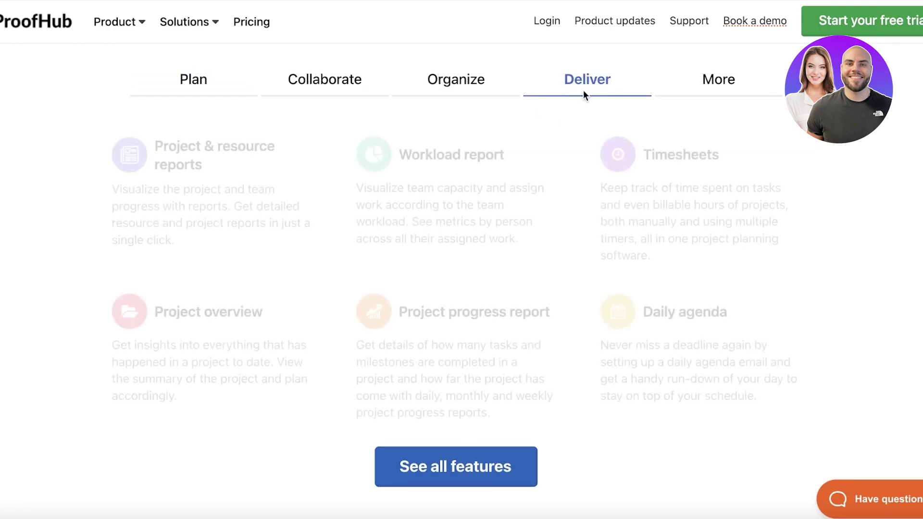
{"action": "scroll", "coordinate": [741, 140], "scroll_direction": "up", "scroll_amount": 5}
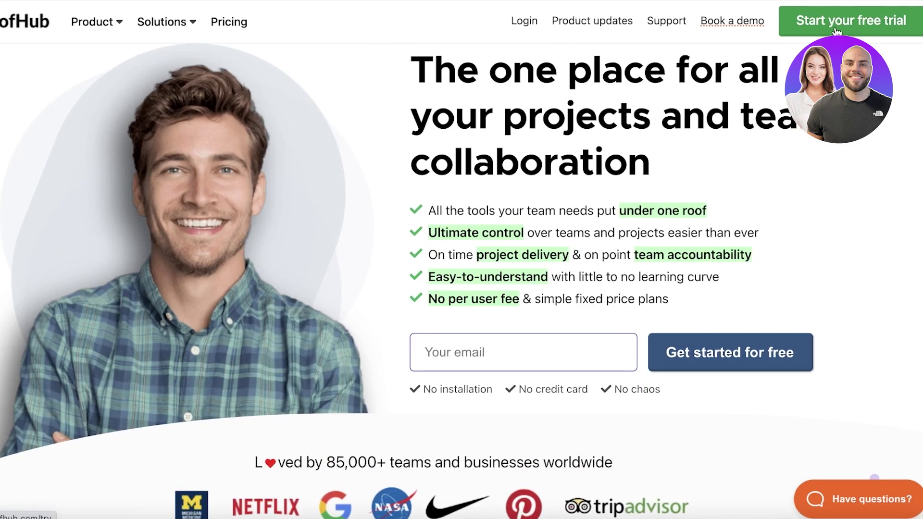
Start the free trial, choosing Team use with a team size of 1-5
{"action": "left_click", "coordinate": [836, 29]}
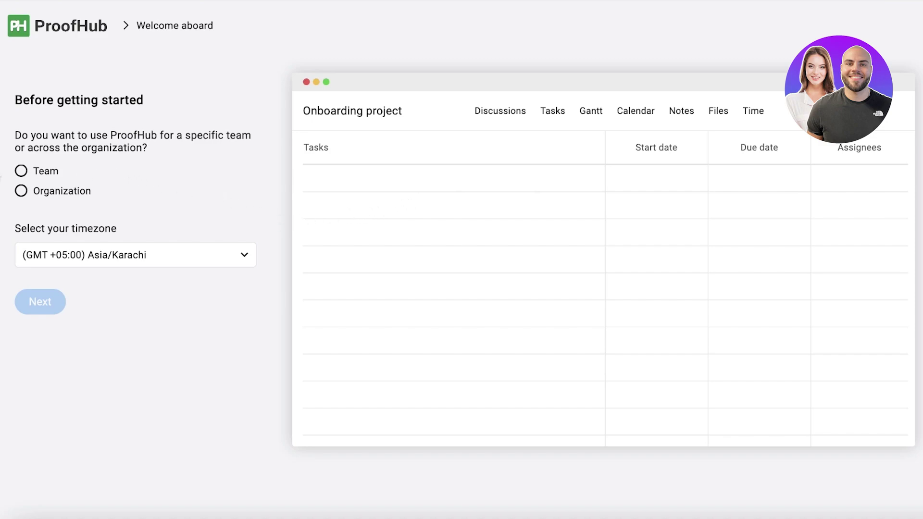
{"action": "left_click", "coordinate": [21, 171]}
{"action": "left_click", "coordinate": [46, 266]}
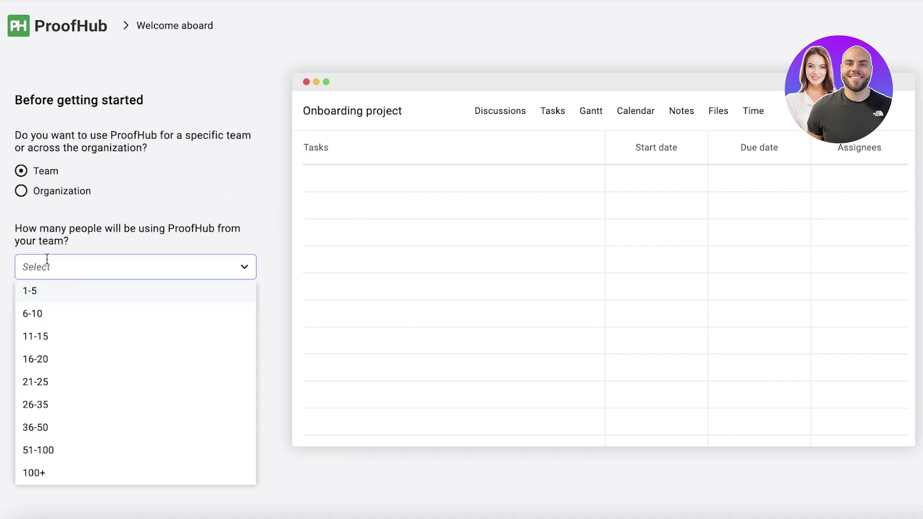
{"action": "left_click", "coordinate": [56, 298]}
{"action": "left_click", "coordinate": [66, 195]}
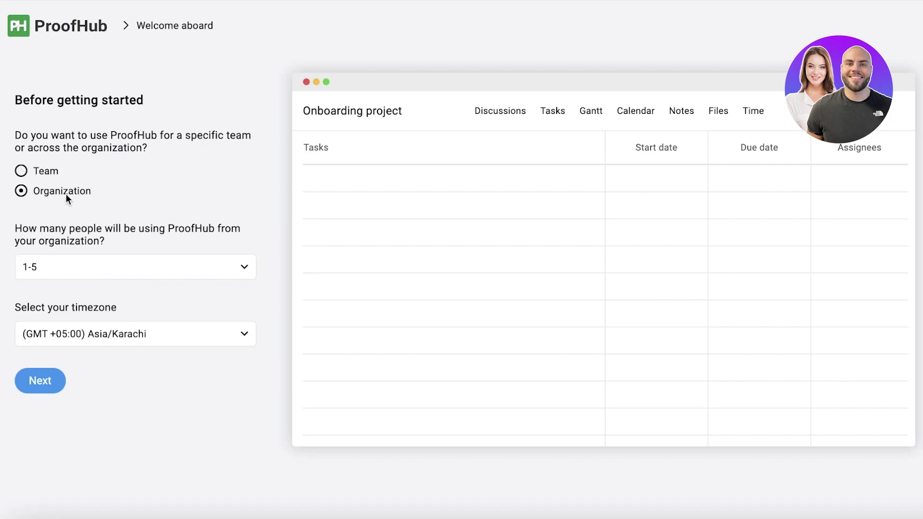
{"action": "left_click", "coordinate": [39, 173]}
{"action": "left_click", "coordinate": [50, 379]}
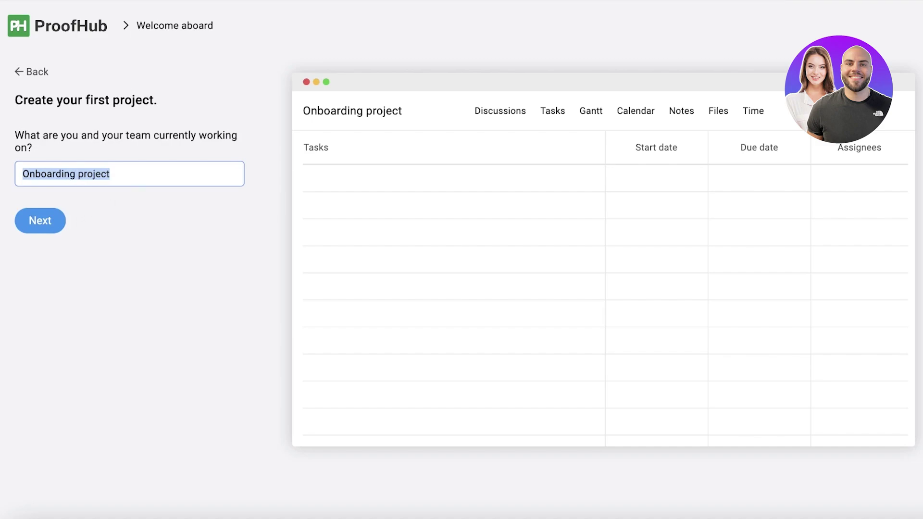
Name the first project Brand Lauch, keep the default tasks and stages, and finish onboarding
{"action": "key", "text": "BackSpace"}
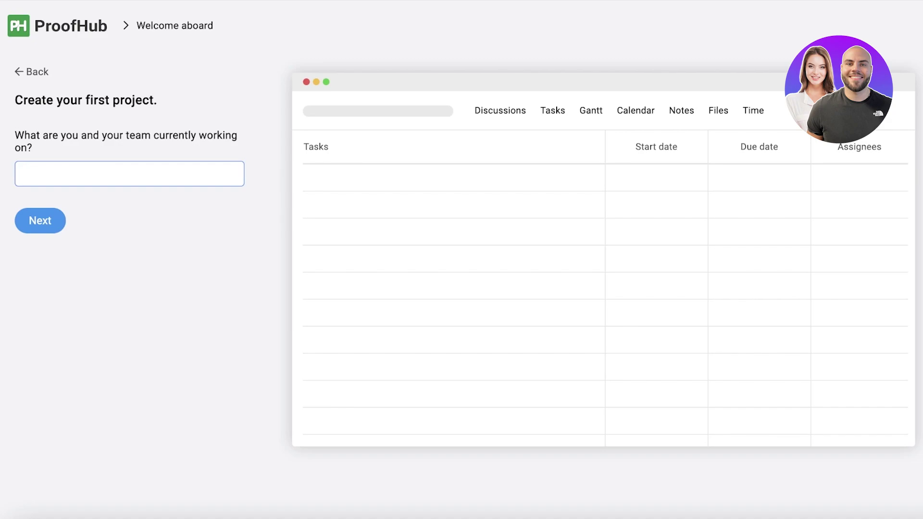
{"action": "type", "text": "B"}
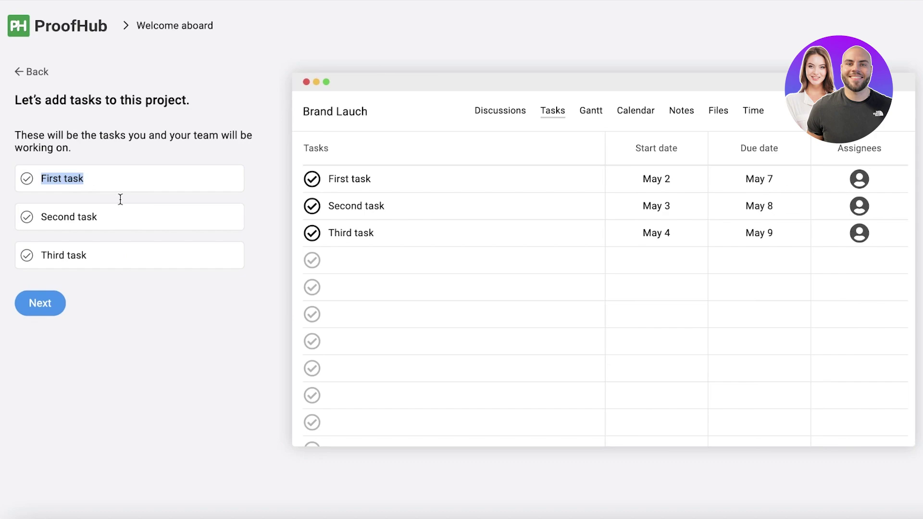
{"action": "left_click", "coordinate": [46, 312]}
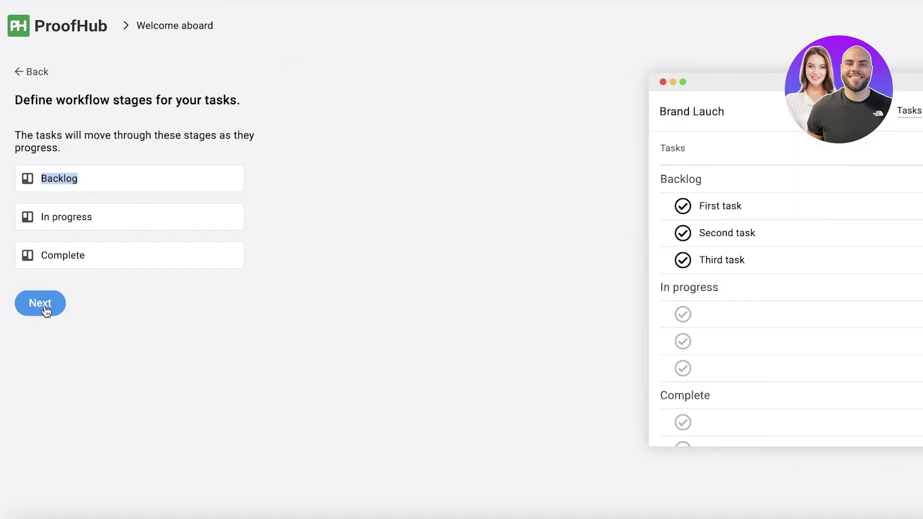
{"action": "left_click", "coordinate": [46, 312]}
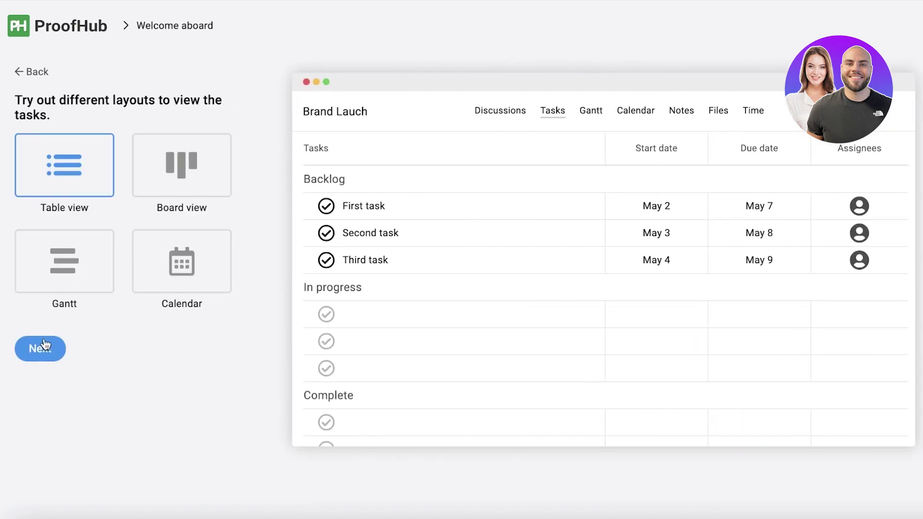
{"action": "left_click", "coordinate": [42, 346]}
{"action": "left_click", "coordinate": [68, 282]}
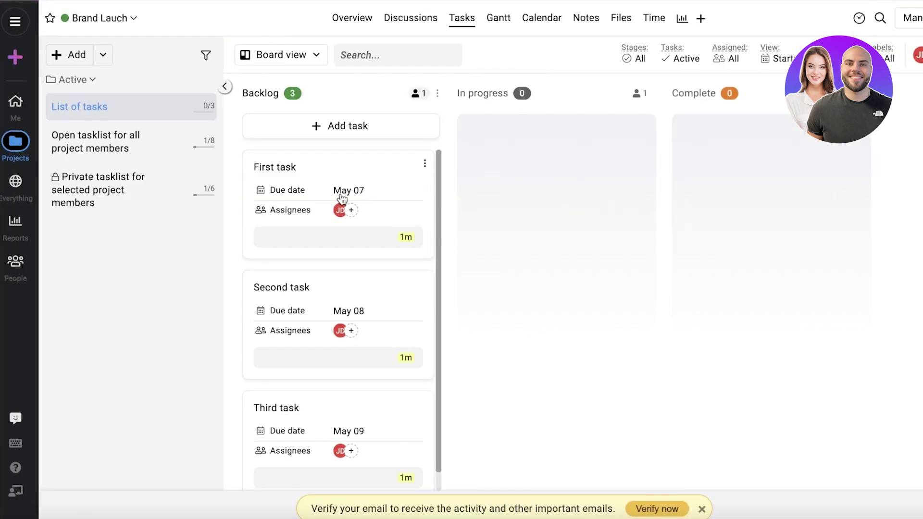
Look at the Backlog stage's colour choices and select its title
{"action": "left_click", "coordinate": [435, 94]}
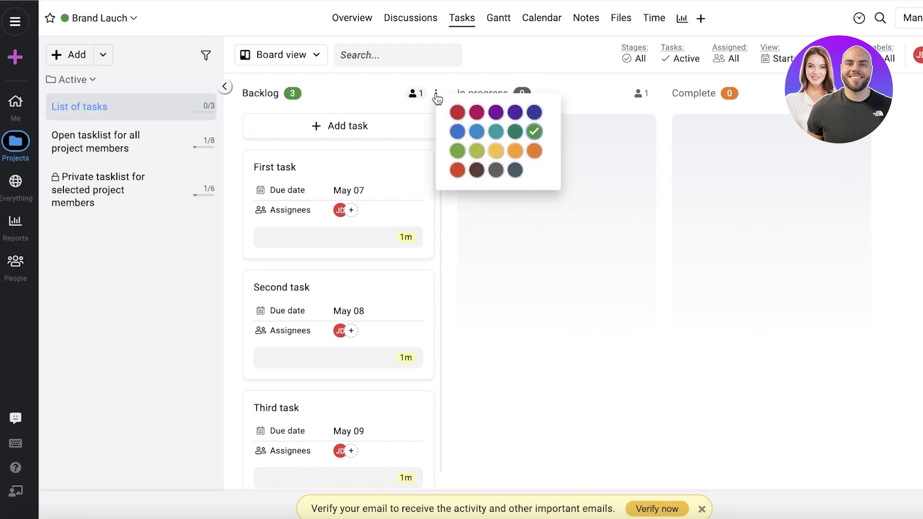
{"action": "left_click", "coordinate": [260, 93]}
{"action": "double_click", "coordinate": [260, 94]}
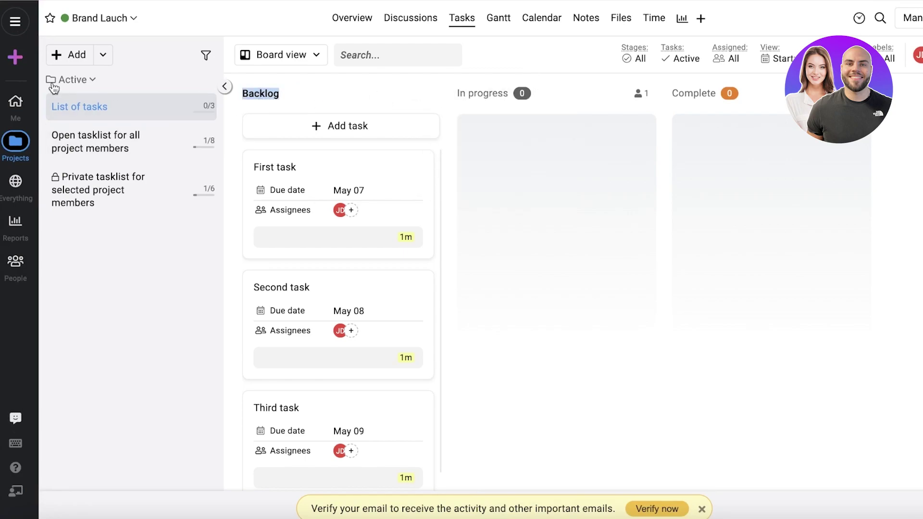
Return to Brand Lauch via the Projects list and the Jump to dialog
{"action": "left_click", "coordinate": [7, 148]}
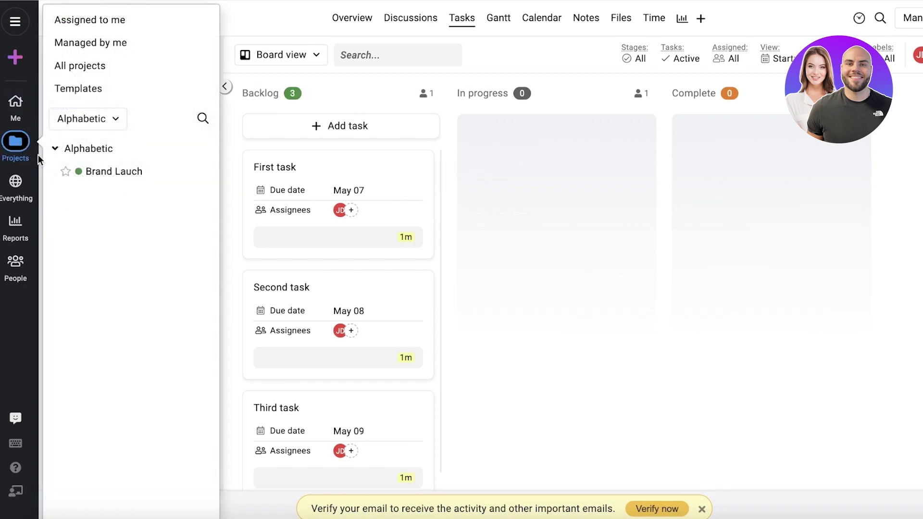
{"action": "left_click", "coordinate": [93, 174]}
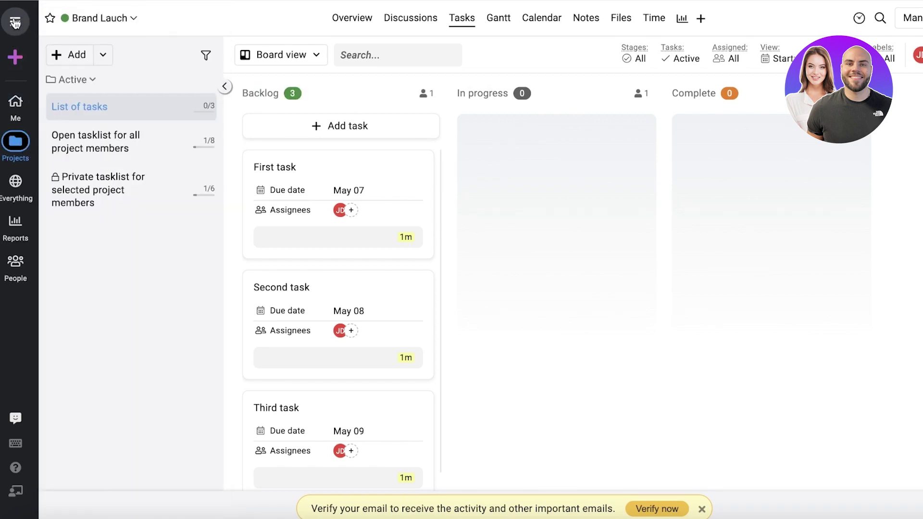
{"action": "left_click", "coordinate": [15, 21]}
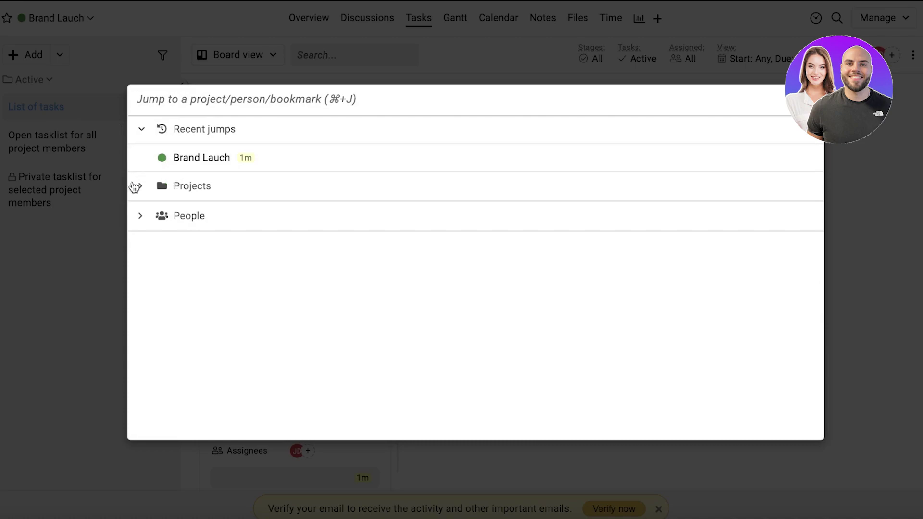
{"action": "left_click", "coordinate": [135, 186]}
{"action": "left_click", "coordinate": [154, 212]}
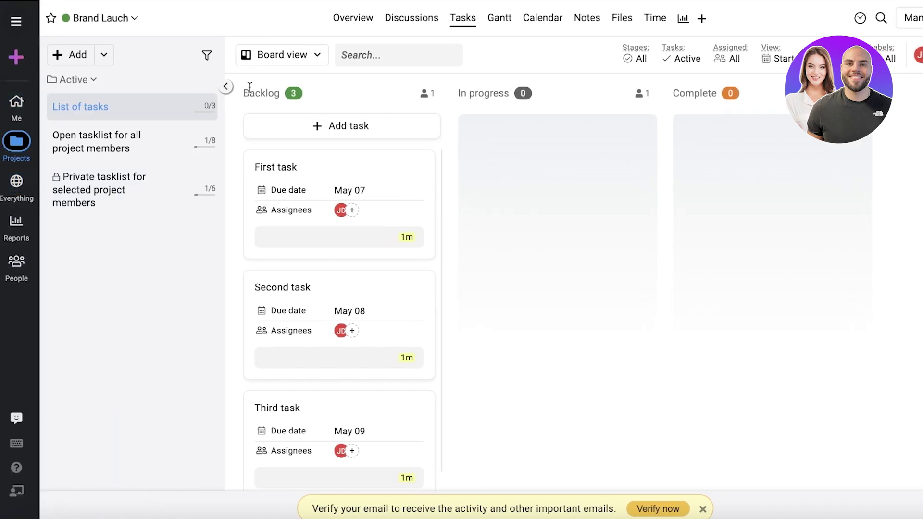
View the project's Overview and step through its guided tour
{"action": "left_click", "coordinate": [344, 20]}
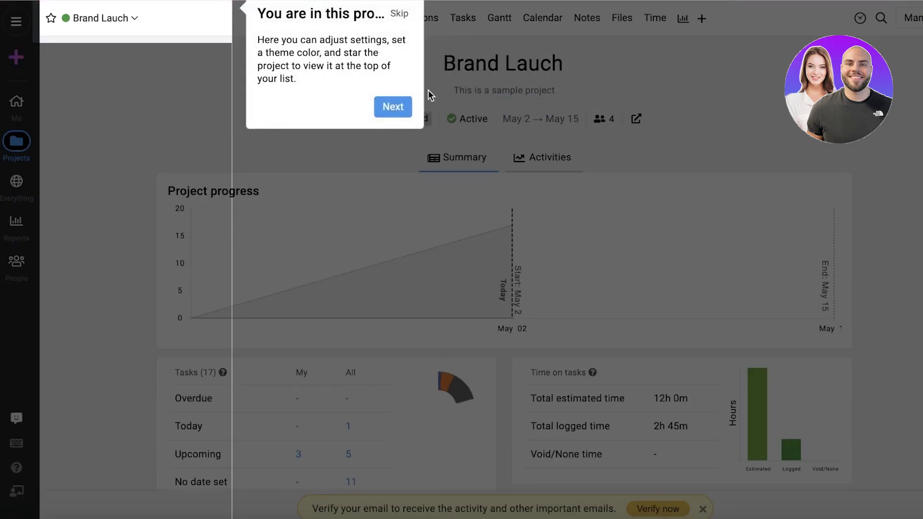
{"action": "left_click", "coordinate": [394, 106]}
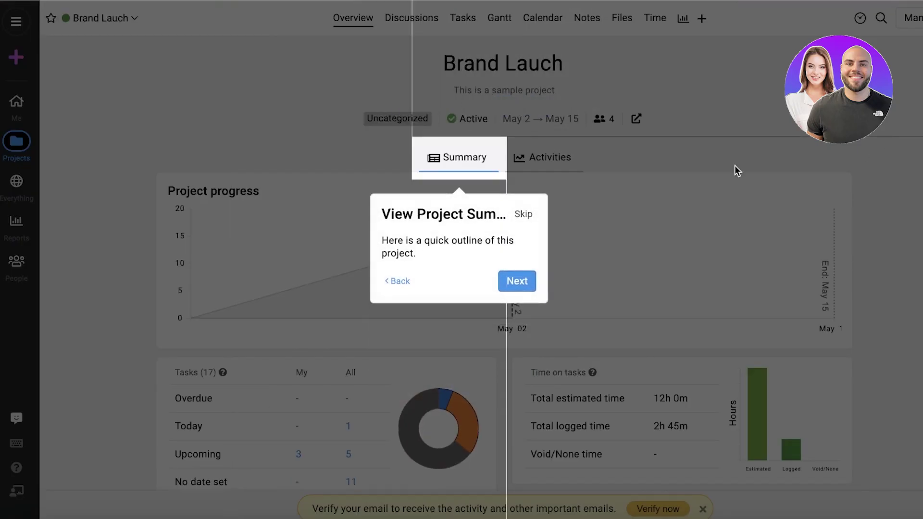
{"action": "left_click", "coordinate": [529, 281]}
{"action": "left_click", "coordinate": [595, 284]}
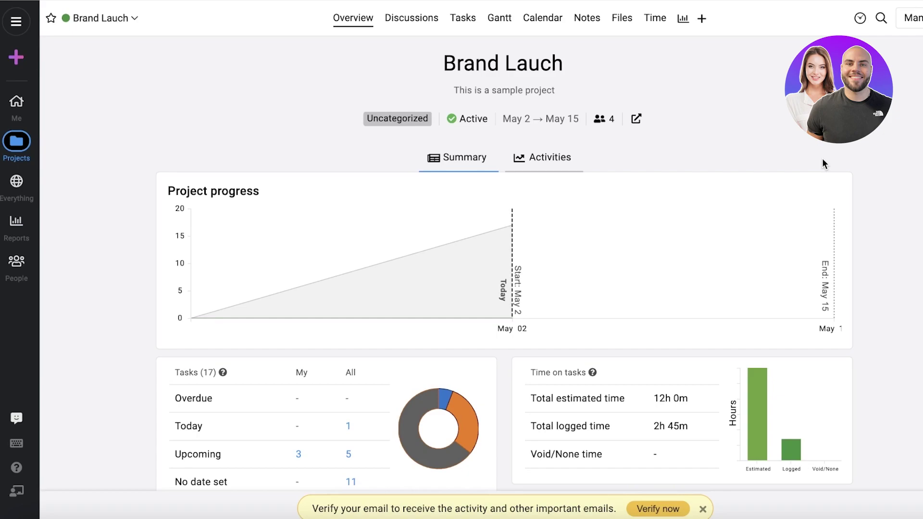
Remove the Projects widget from the home dashboard
{"action": "left_click", "coordinate": [18, 107]}
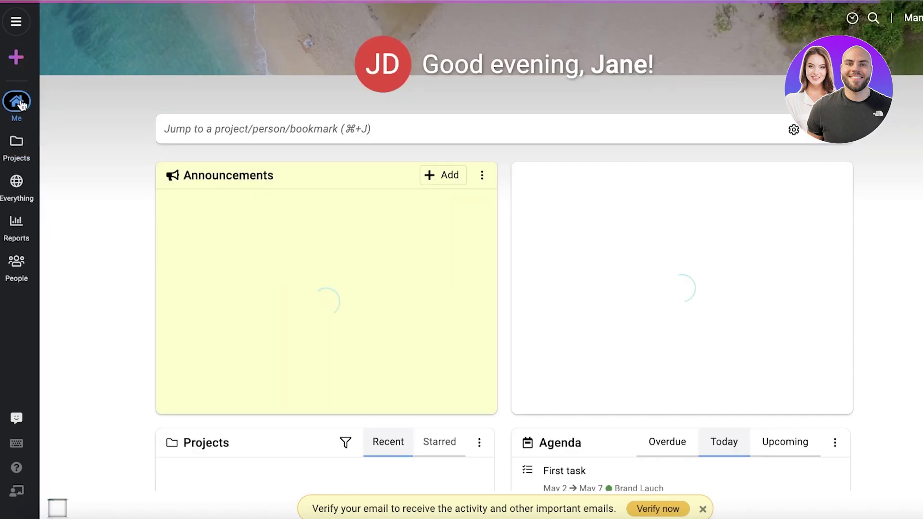
{"action": "scroll", "coordinate": [29, 129], "scroll_direction": "down", "scroll_amount": 3}
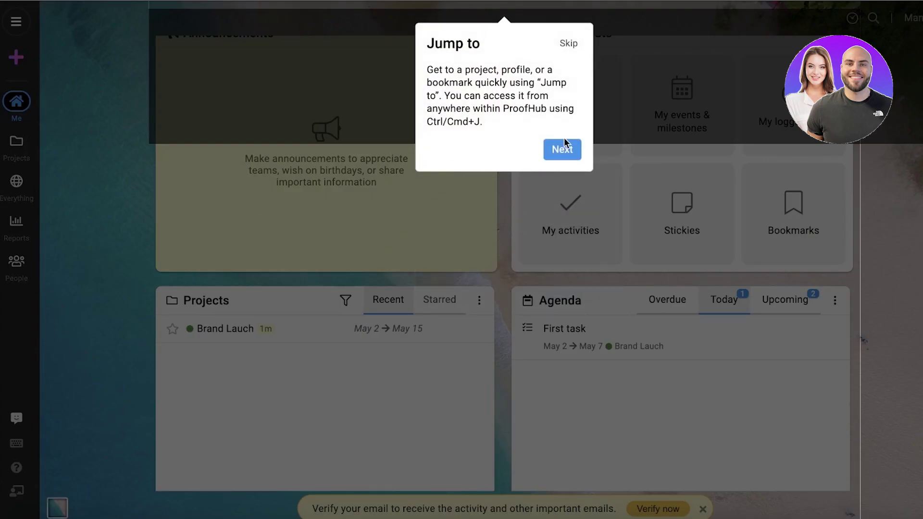
{"action": "left_click", "coordinate": [568, 52]}
{"action": "left_click", "coordinate": [480, 300]}
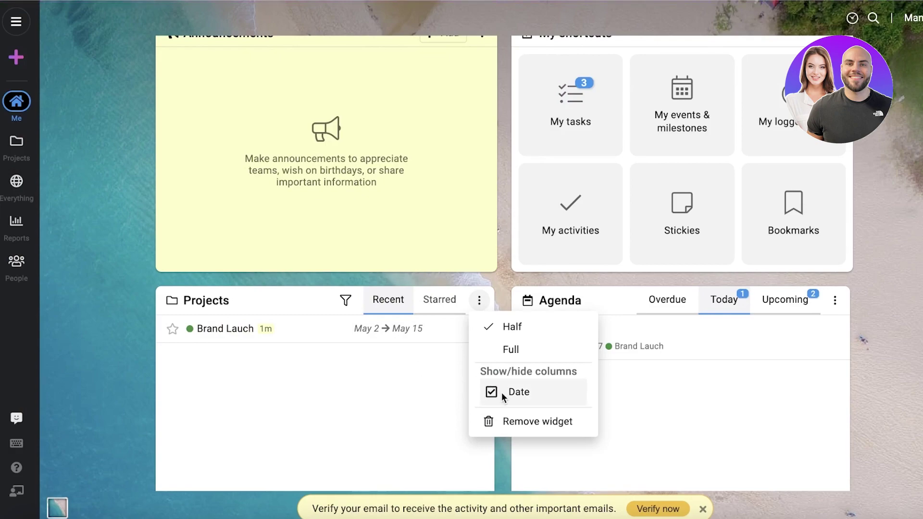
{"action": "left_click", "coordinate": [510, 421]}
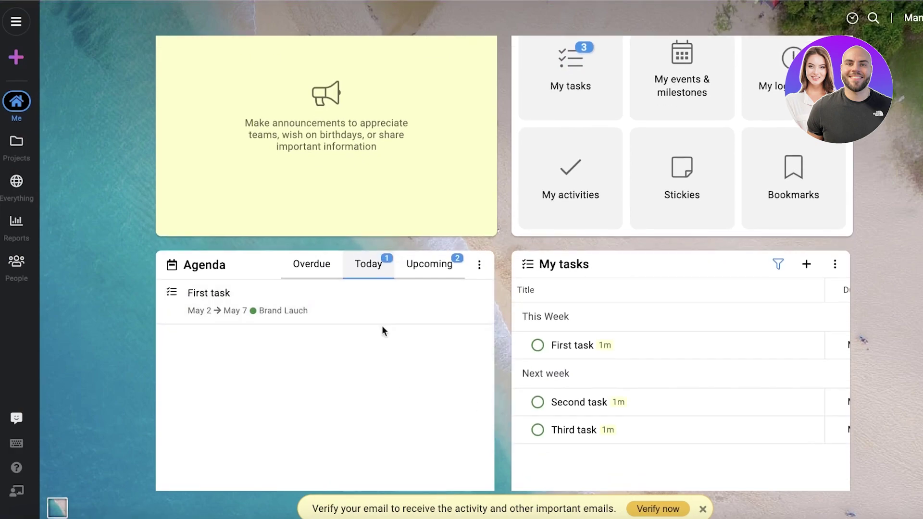
{"action": "scroll", "coordinate": [383, 329], "scroll_direction": "up", "scroll_amount": 5}
Open Projects > Templates and close the Add template dialog without saving
{"action": "left_click", "coordinate": [17, 139]}
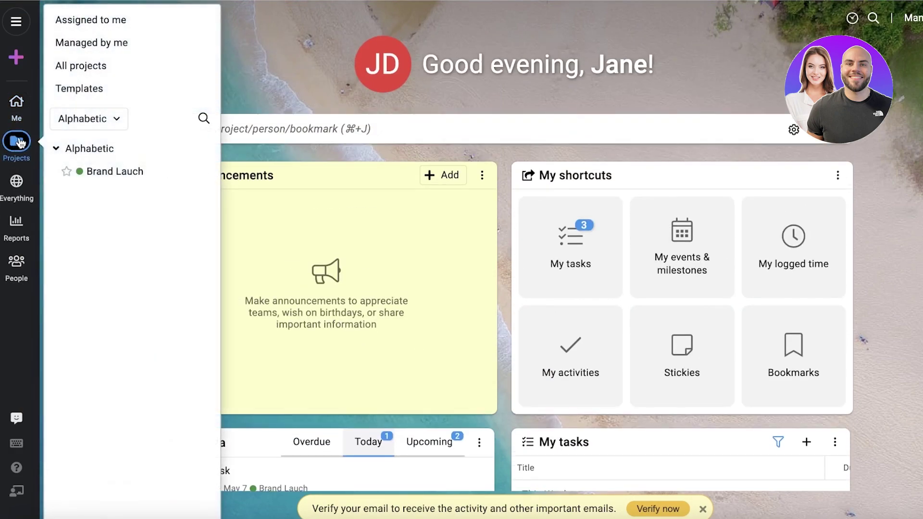
{"action": "left_click", "coordinate": [88, 89]}
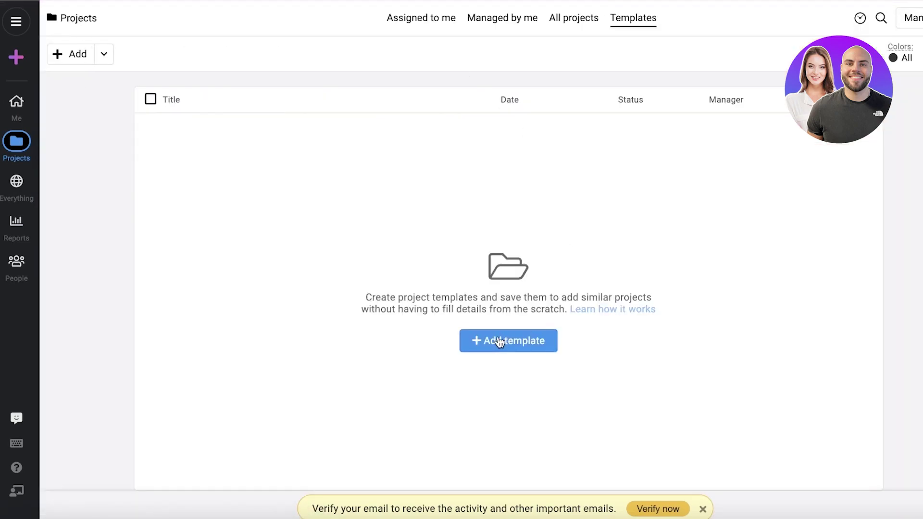
{"action": "left_click", "coordinate": [497, 340]}
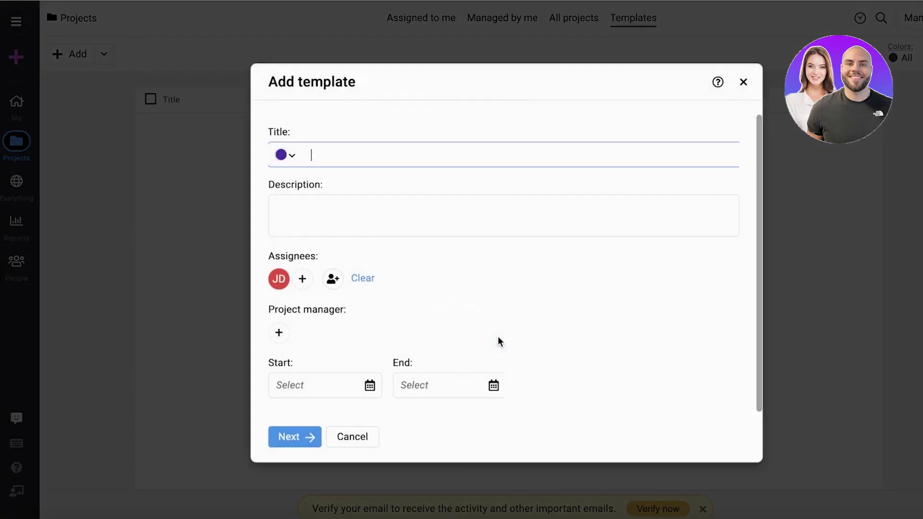
{"action": "left_click", "coordinate": [743, 82]}
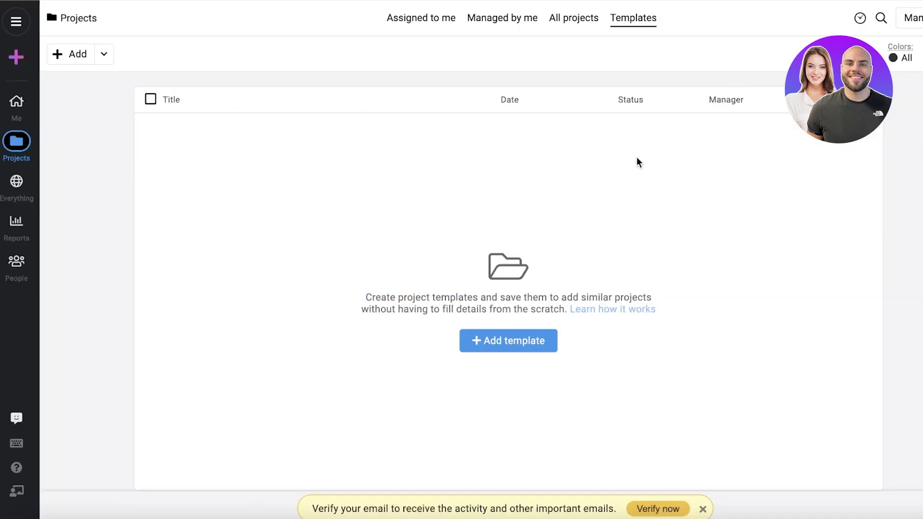
Start a new project titled Brand Lauch in red and paste its description
{"action": "left_click", "coordinate": [16, 57]}
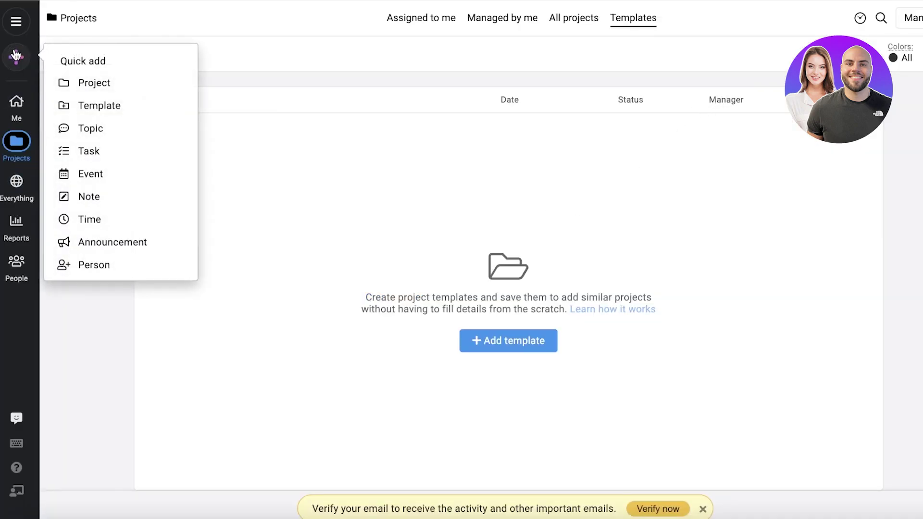
{"action": "left_click", "coordinate": [66, 82]}
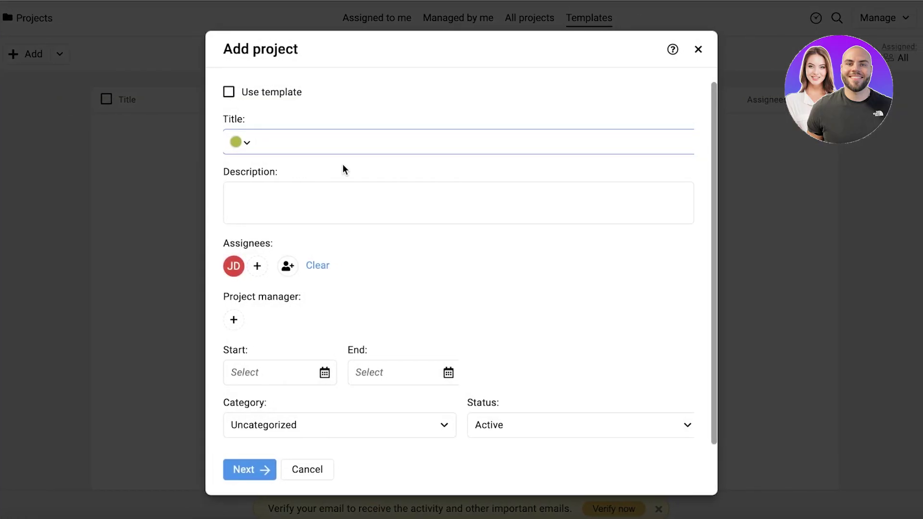
{"action": "type", "text": "Brand Lauch"}
{"action": "left_click", "coordinate": [239, 142]}
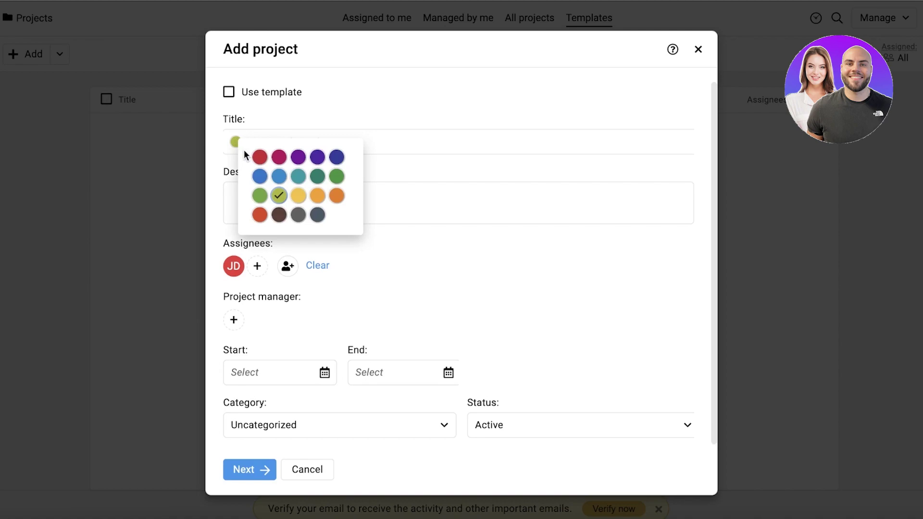
{"action": "left_click", "coordinate": [258, 156]}
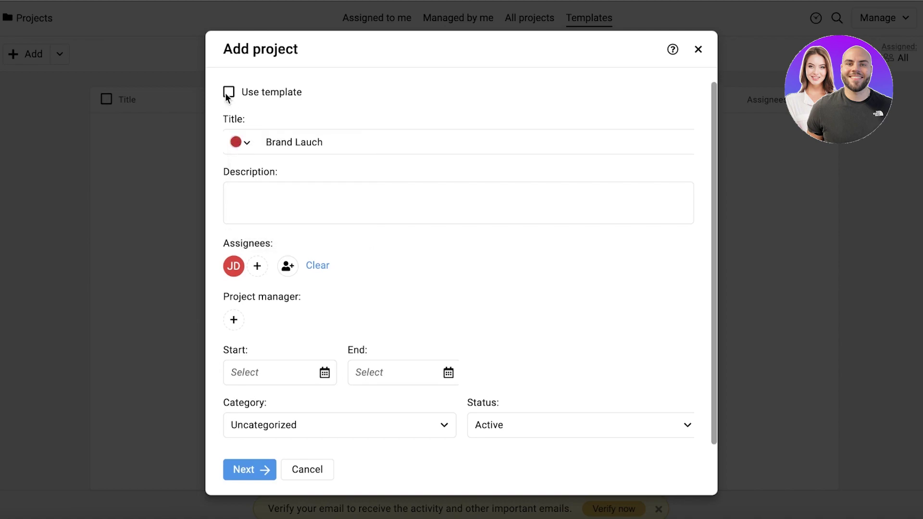
{"action": "key", "text": "XF86MonBrightnessUp"}
{"action": "left_click", "coordinate": [243, 197]}
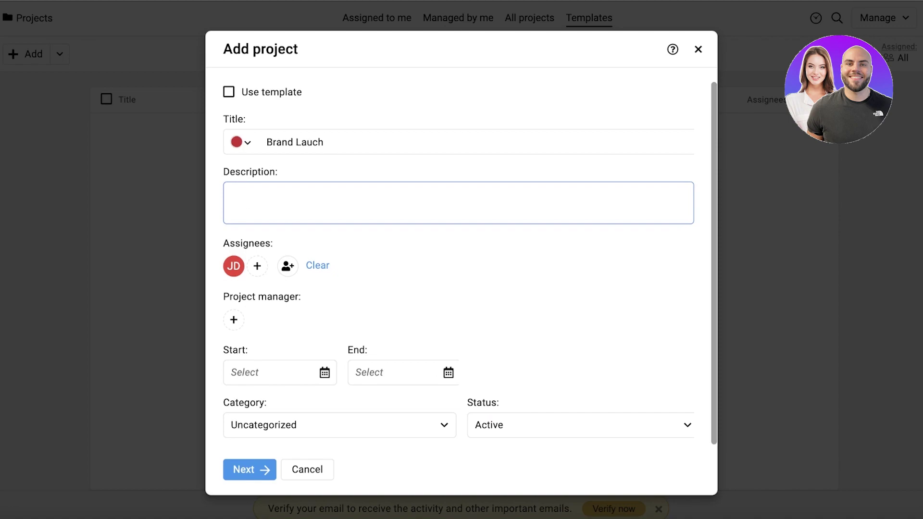
{"action": "type", "text": "Durden Clothings first physical popup and e-com lauch."}
Keep yourself as assignee and make yourself the project manager
{"action": "left_click", "coordinate": [252, 272]}
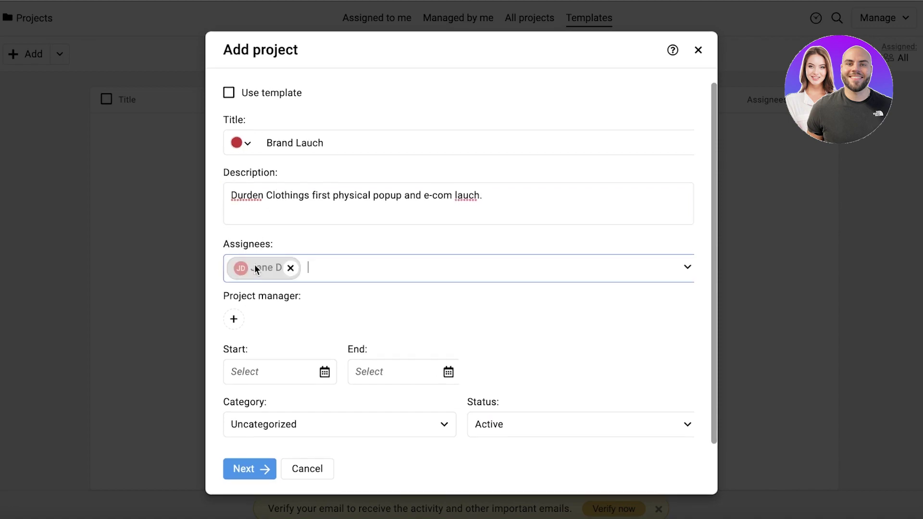
{"action": "left_click", "coordinate": [434, 244]}
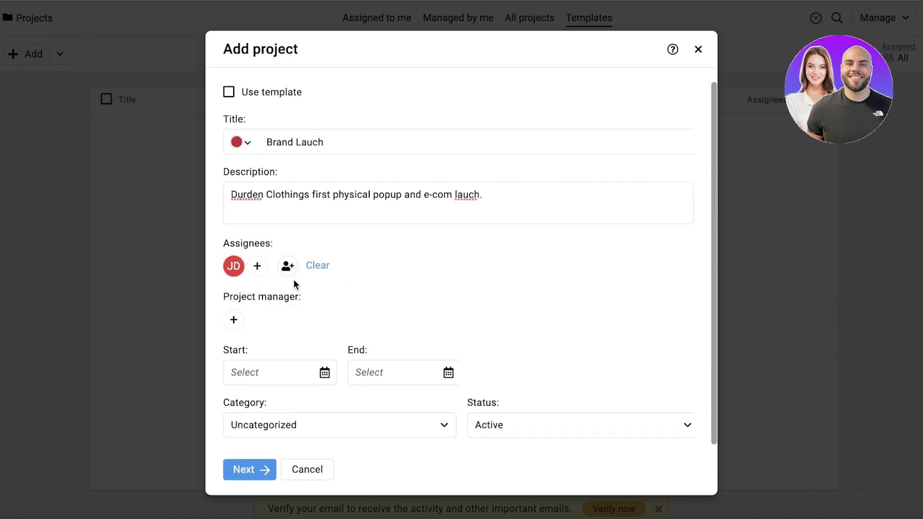
{"action": "left_click", "coordinate": [234, 320]}
{"action": "left_click", "coordinate": [424, 319]}
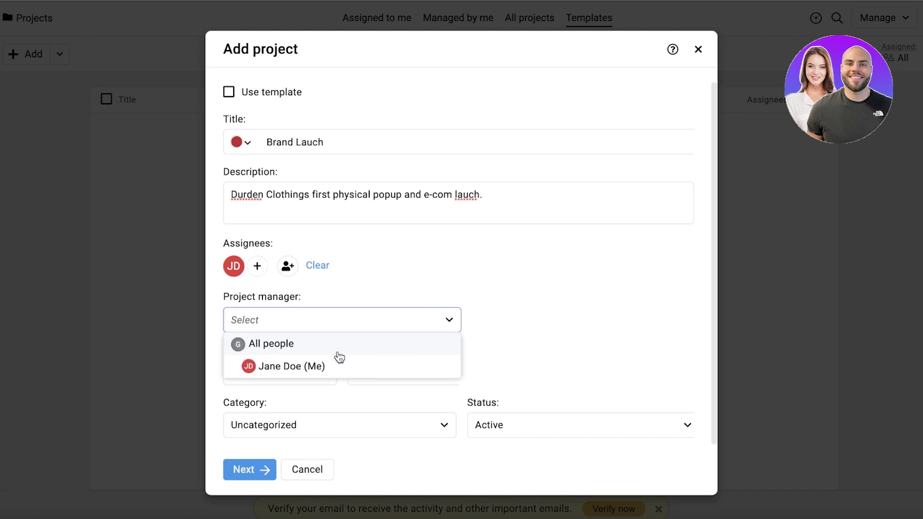
{"action": "left_click", "coordinate": [340, 363]}
Set dates 05/02/2023 to 05/12/2023 and begin adding a new category
{"action": "left_click", "coordinate": [259, 374]}
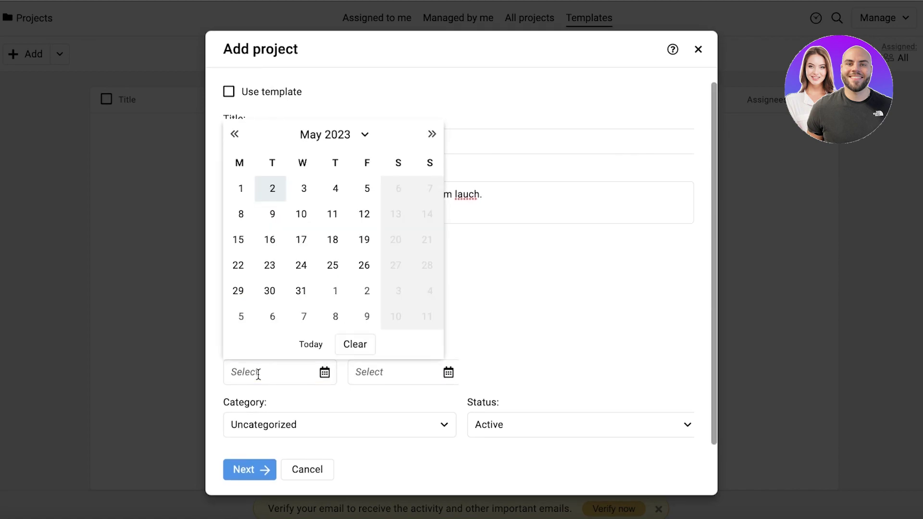
{"action": "left_click", "coordinate": [523, 307]}
{"action": "left_click", "coordinate": [423, 370]}
{"action": "left_click", "coordinate": [488, 214]}
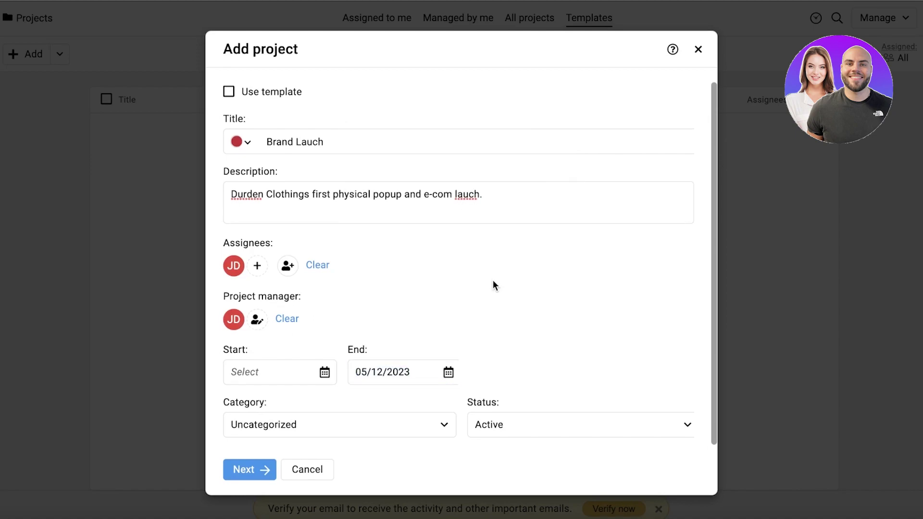
{"action": "left_click", "coordinate": [284, 371]}
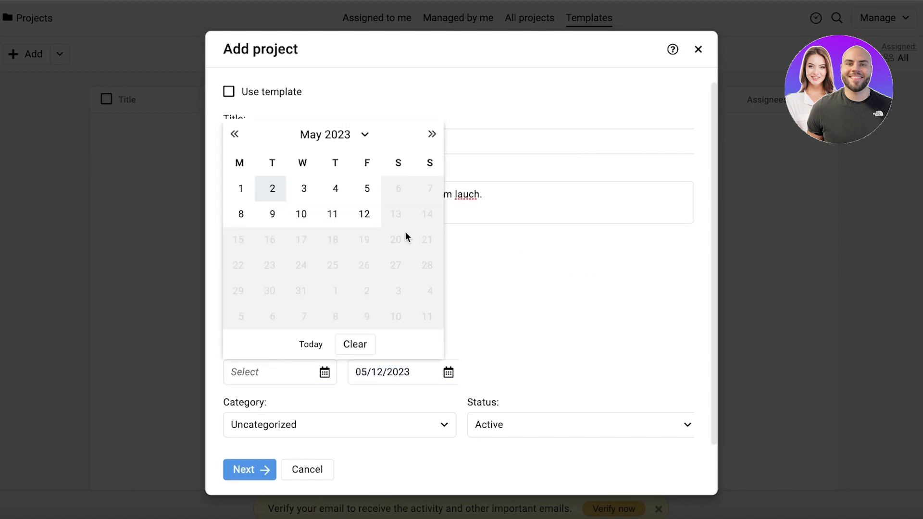
{"action": "left_click", "coordinate": [262, 192]}
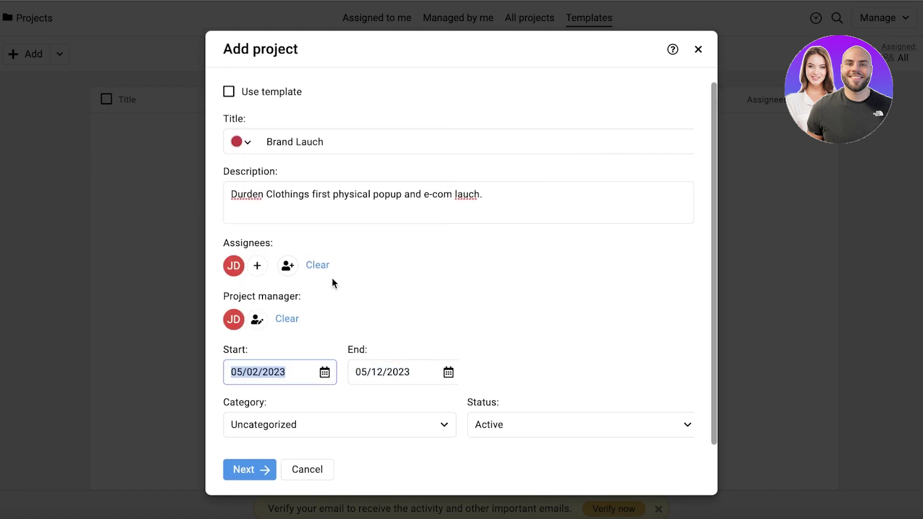
{"action": "left_click", "coordinate": [295, 423]}
{"action": "left_click", "coordinate": [299, 448]}
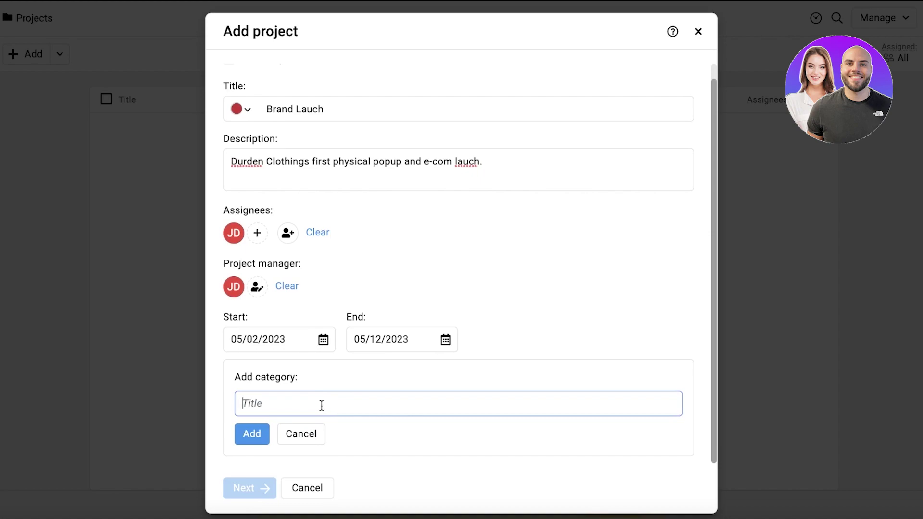
Add the Durden Clothig category and correct 'lauch' to 'launch' in the description
{"action": "type", "text": "Durden Clothig"}
{"action": "key", "text": "Return"}
{"action": "left_click", "coordinate": [317, 422]}
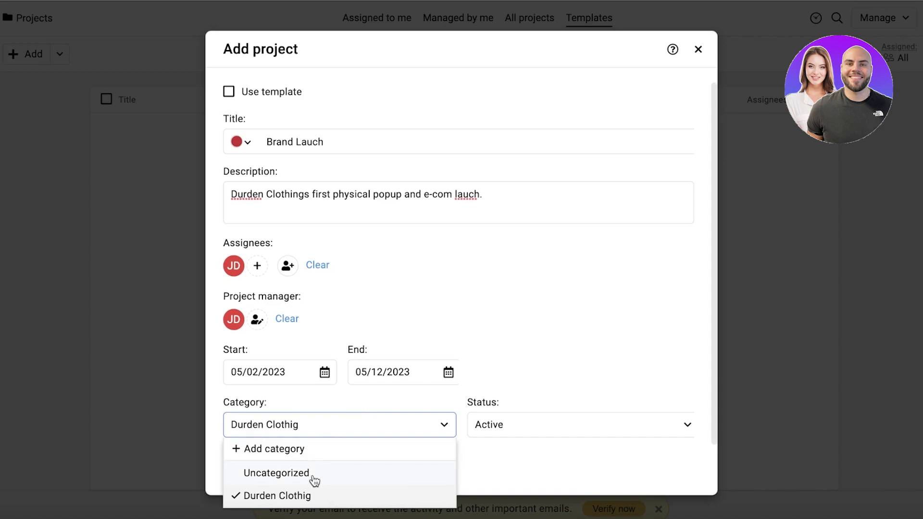
{"action": "left_click", "coordinate": [449, 372]}
{"action": "left_click", "coordinate": [594, 368]}
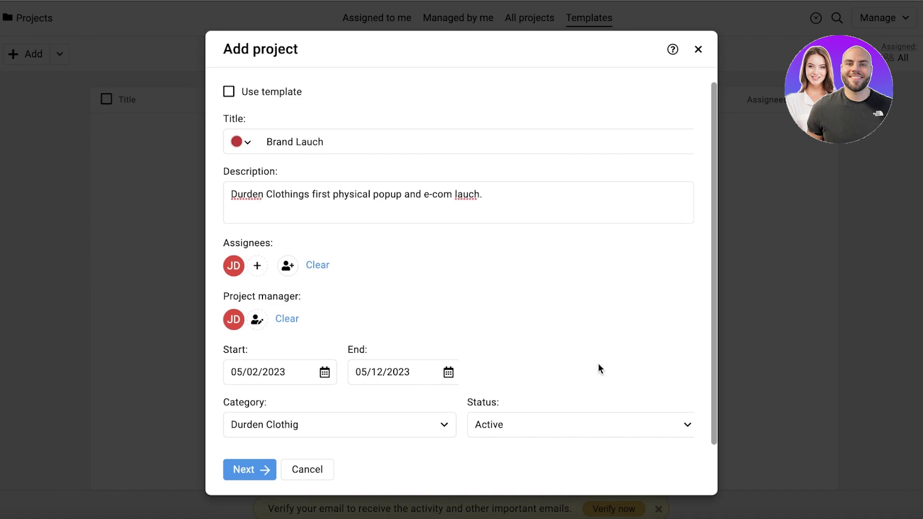
{"action": "right_click", "coordinate": [469, 195]}
{"action": "left_click", "coordinate": [553, 212]}
Create the red Brand Lauch project, then reopen the green Brand Lauch task board
{"action": "left_click", "coordinate": [247, 470]}
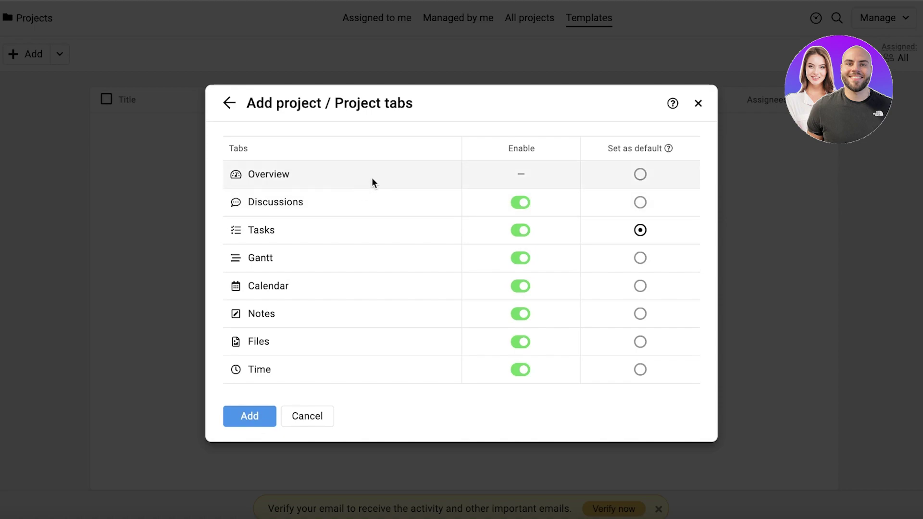
{"action": "left_click", "coordinate": [272, 423]}
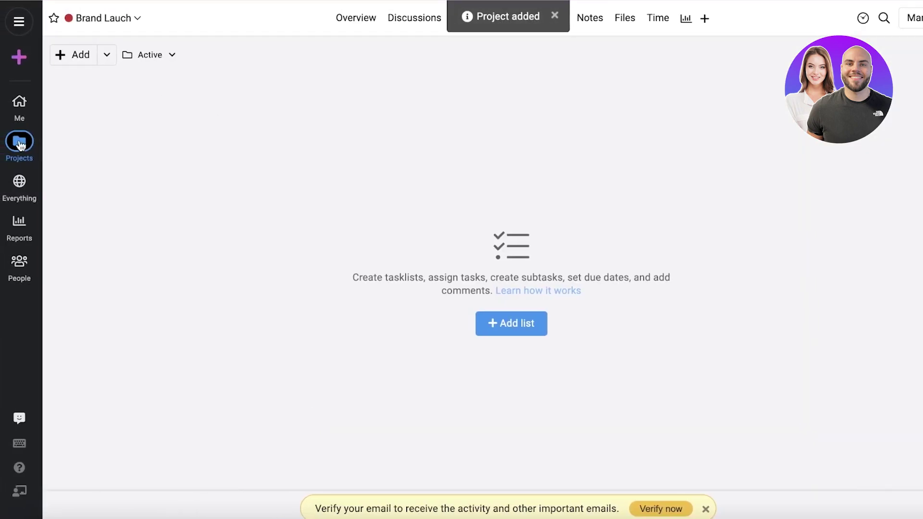
{"action": "left_click", "coordinate": [19, 141]}
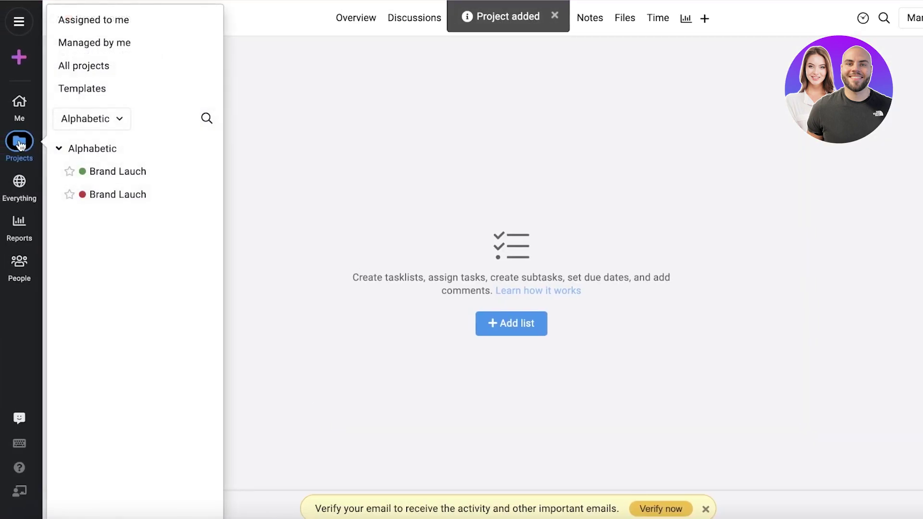
{"action": "left_click", "coordinate": [105, 174]}
{"action": "left_click", "coordinate": [78, 28]}
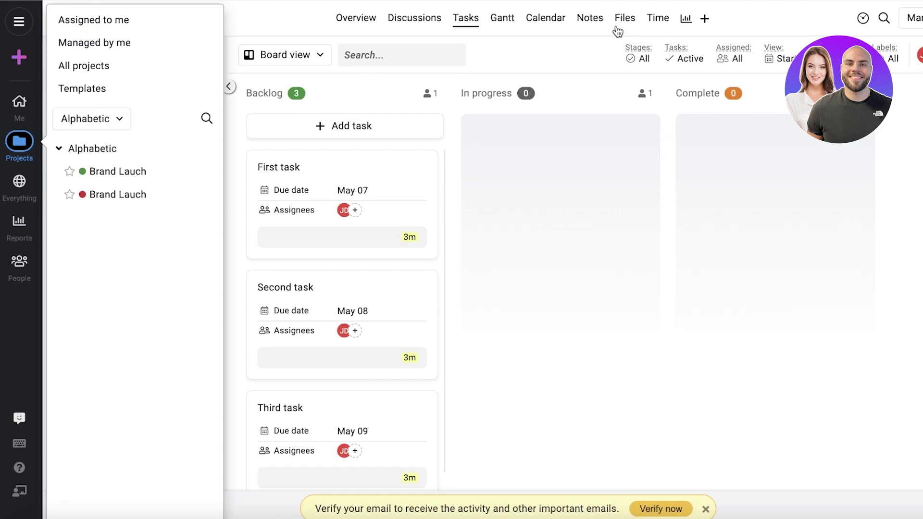
Browse Manage > Trash and Preferences, then open the red Brand Lauch project
{"action": "left_click", "coordinate": [910, 19]}
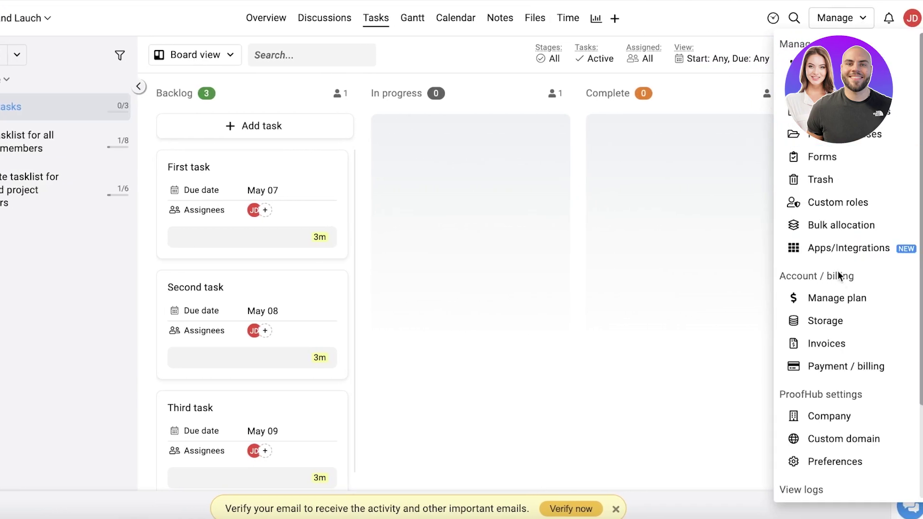
{"action": "left_click", "coordinate": [822, 180]}
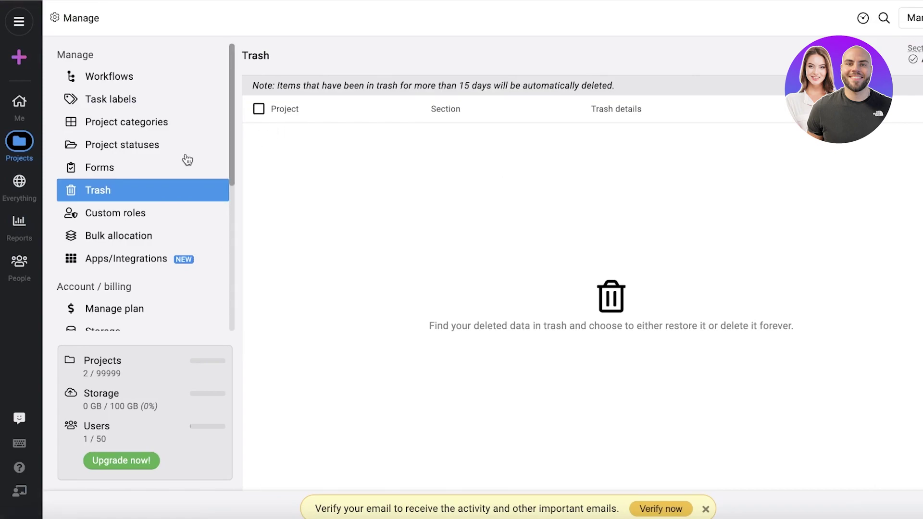
{"action": "scroll", "coordinate": [183, 159], "scroll_direction": "down", "scroll_amount": 5}
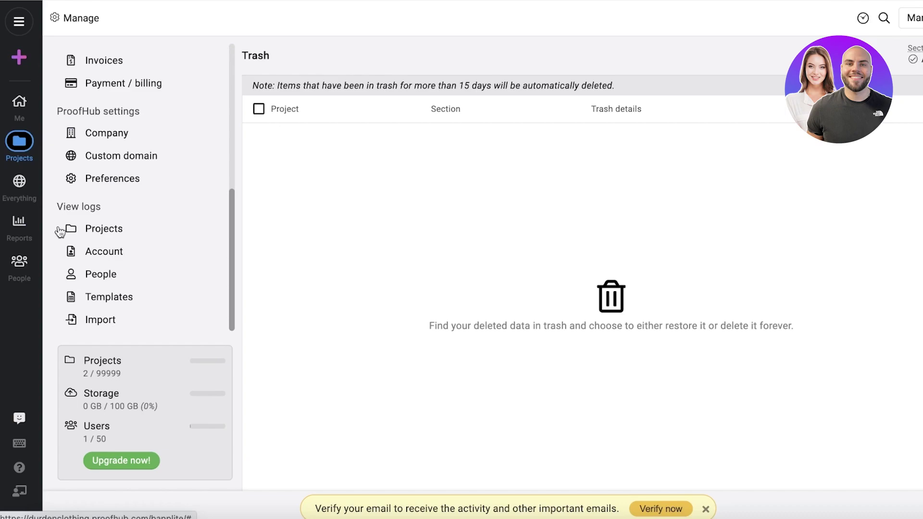
{"action": "left_click", "coordinate": [103, 179]}
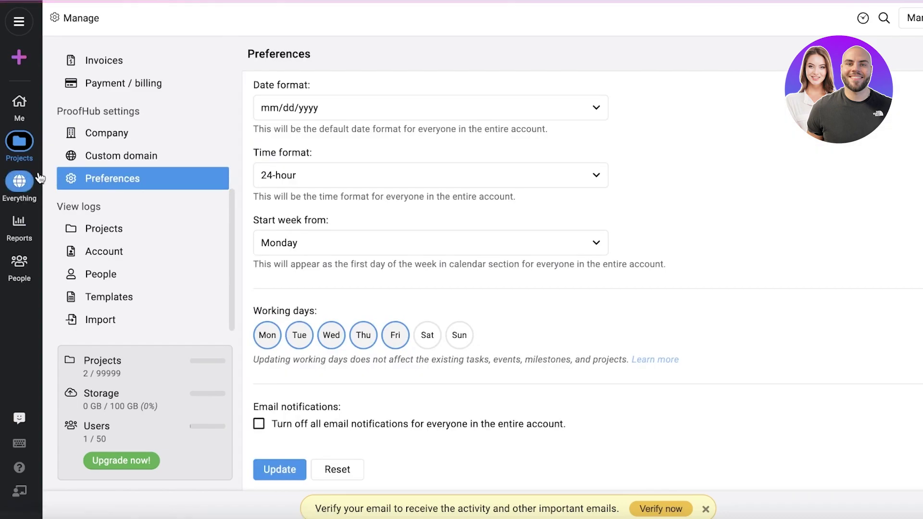
{"action": "scroll", "coordinate": [327, 264], "scroll_direction": "down", "scroll_amount": 2}
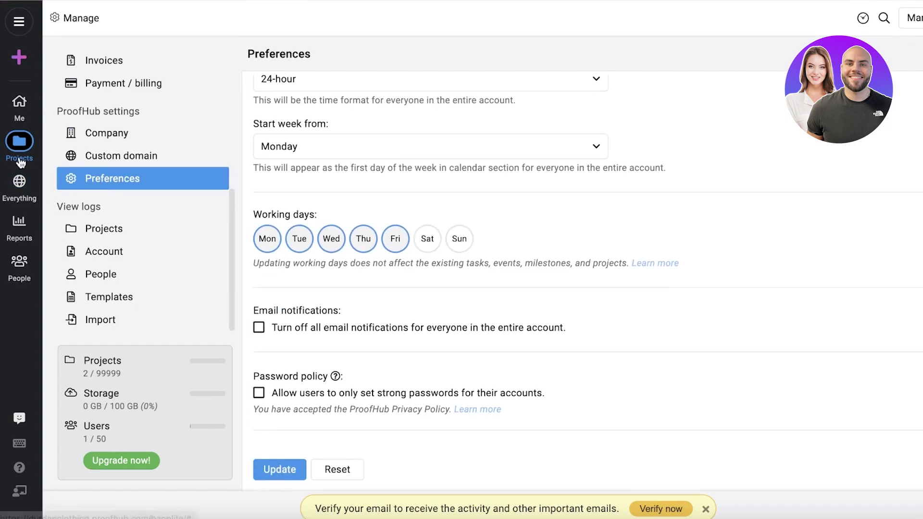
{"action": "mouse_move", "coordinate": [19, 142]}
{"action": "left_click", "coordinate": [77, 194]}
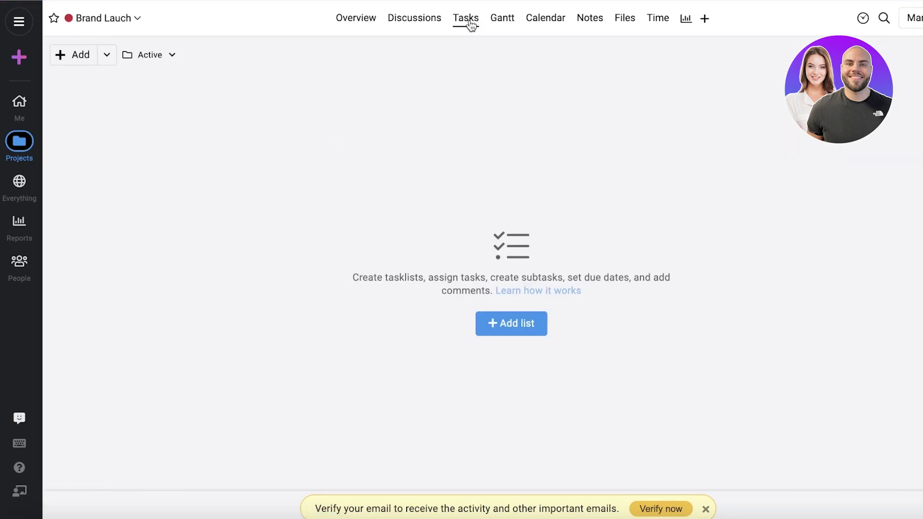
Title a new task list Lauch Party Setup with Basic workflow and subscriber stage To-Do
{"action": "left_click", "coordinate": [512, 323]}
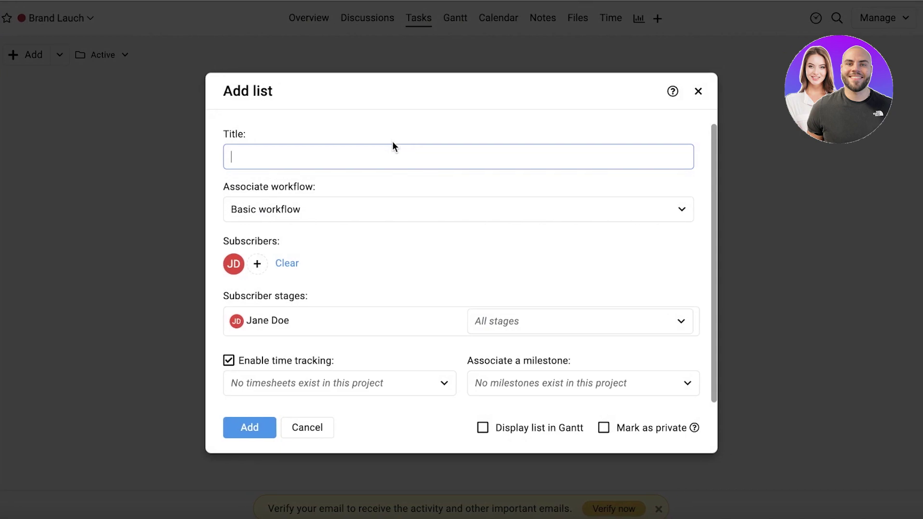
{"action": "type", "text": "Lauch Party Setup"}
{"action": "left_click", "coordinate": [375, 205]}
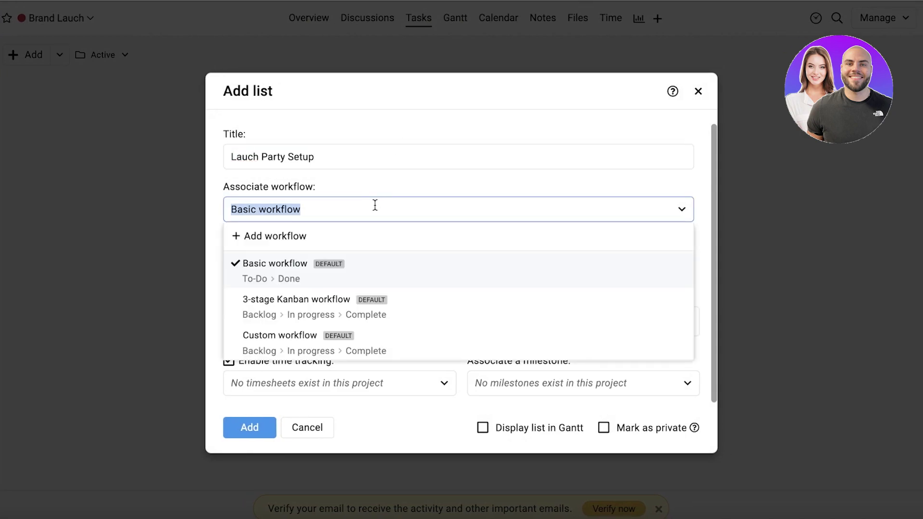
{"action": "left_click", "coordinate": [349, 261]}
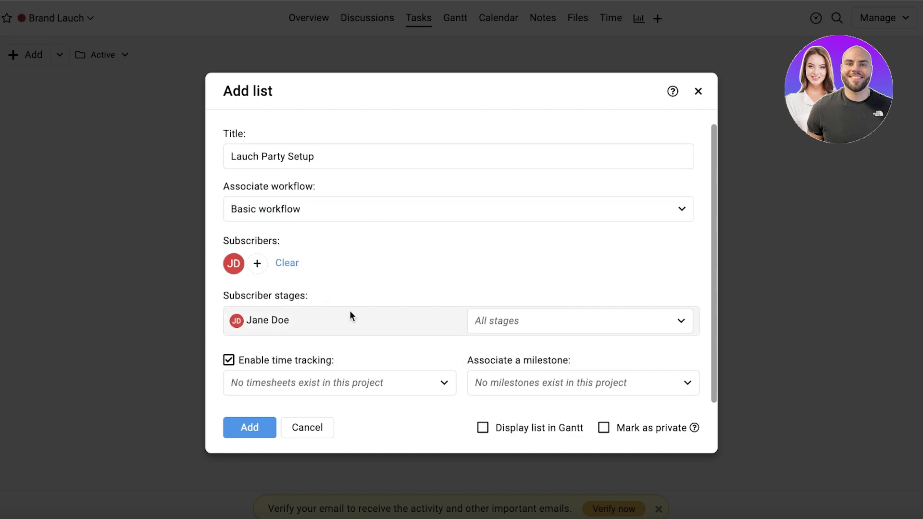
{"action": "left_click", "coordinate": [519, 317]}
{"action": "left_click", "coordinate": [557, 352]}
{"action": "left_click", "coordinate": [548, 290]}
Cancel the new-timesheet form and create the Lauch Party Setup list
{"action": "left_click", "coordinate": [333, 376]}
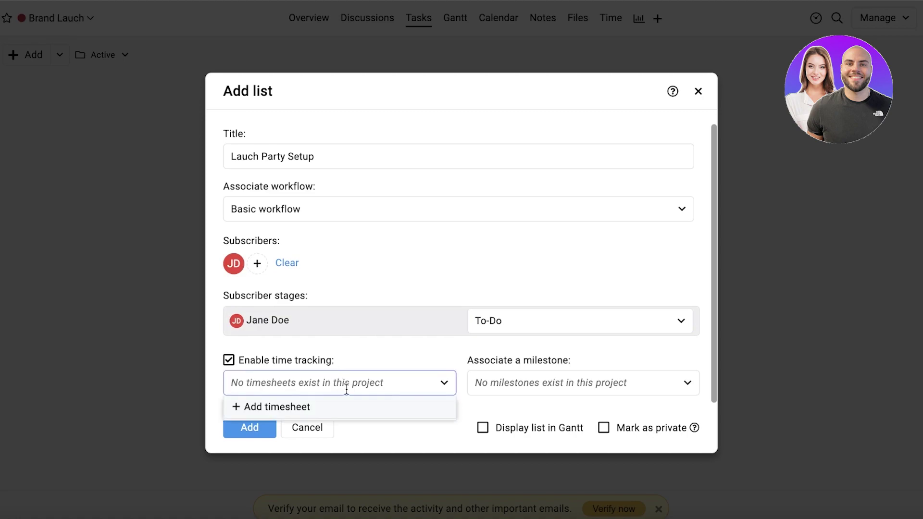
{"action": "left_click", "coordinate": [373, 409]}
{"action": "scroll", "coordinate": [324, 301], "scroll_direction": "down", "scroll_amount": 1}
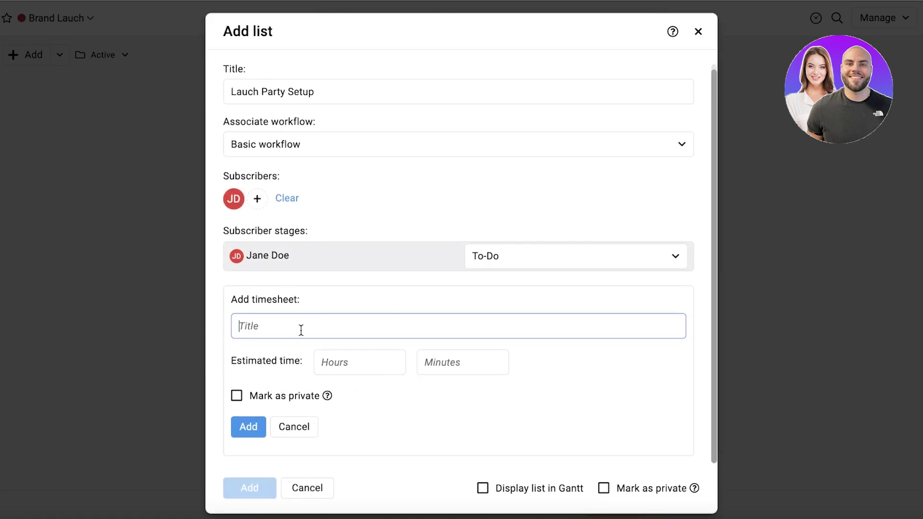
{"action": "left_click", "coordinate": [367, 360]}
{"action": "left_click", "coordinate": [355, 326]}
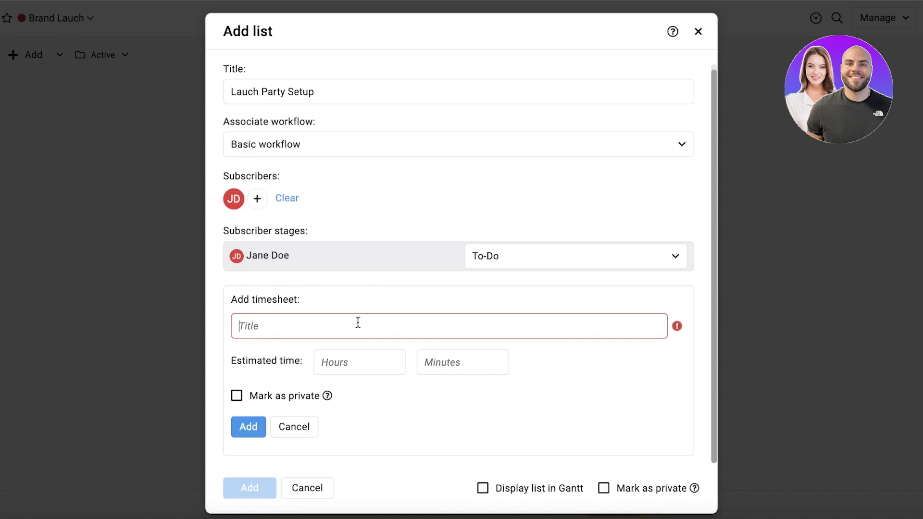
{"action": "left_click", "coordinate": [486, 256]}
{"action": "left_click", "coordinate": [294, 427]}
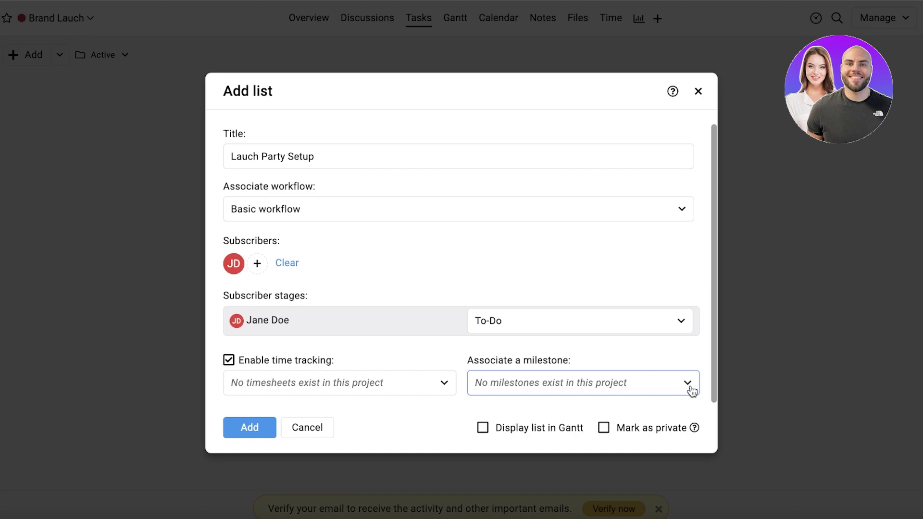
{"action": "left_click", "coordinate": [249, 432]}
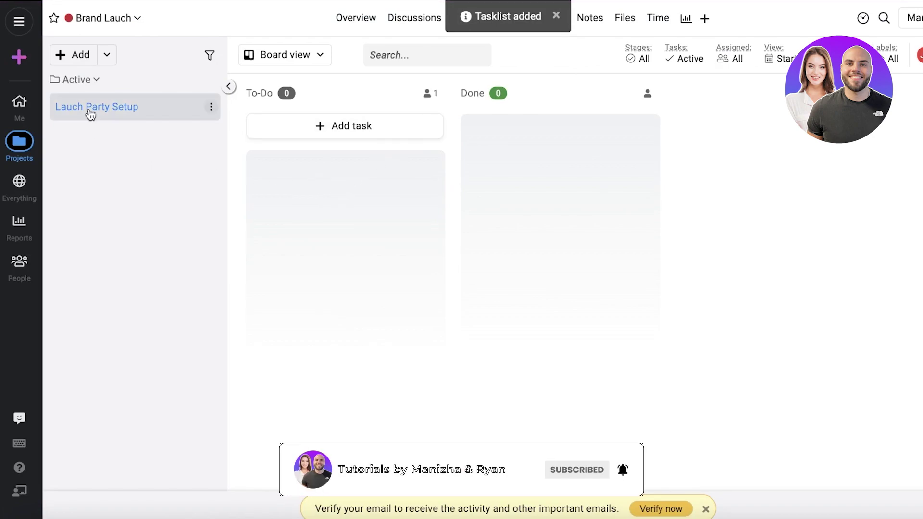
Add Event Decor, Catering and Setting up DJ to To-Do, then open Event Decor
{"action": "left_click_drag", "start_coordinate": [106, 116], "coordinate": [332, 122]}
{"action": "left_click", "coordinate": [332, 121]}
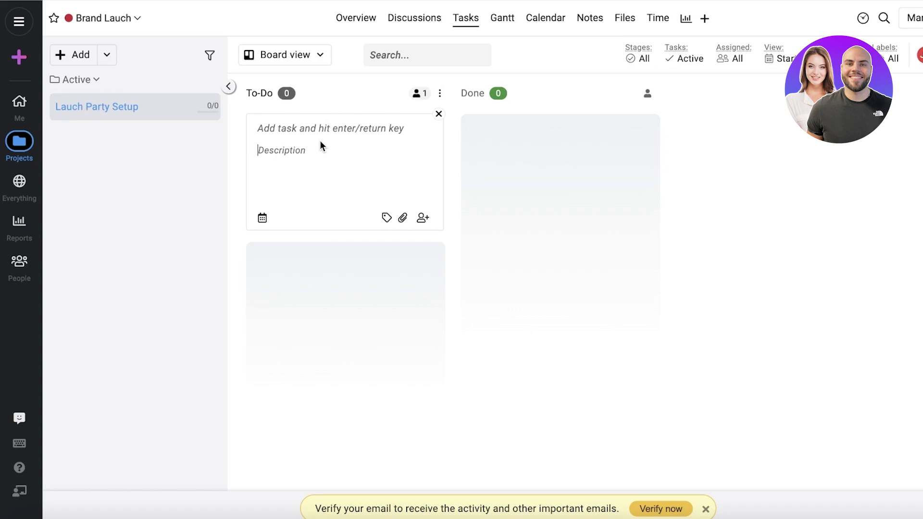
{"action": "key", "text": "Return"}
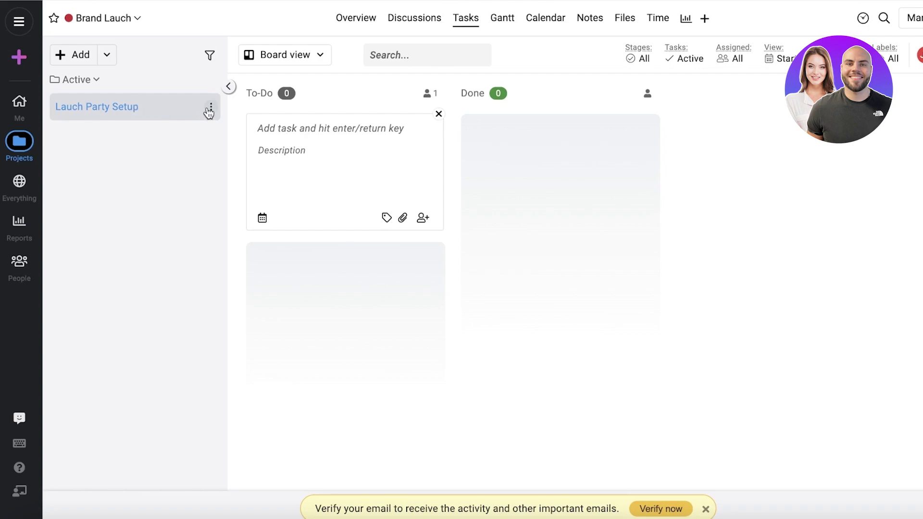
{"action": "left_click", "coordinate": [210, 109]}
{"action": "left_click", "coordinate": [395, 136]}
{"action": "key", "text": "Return"}
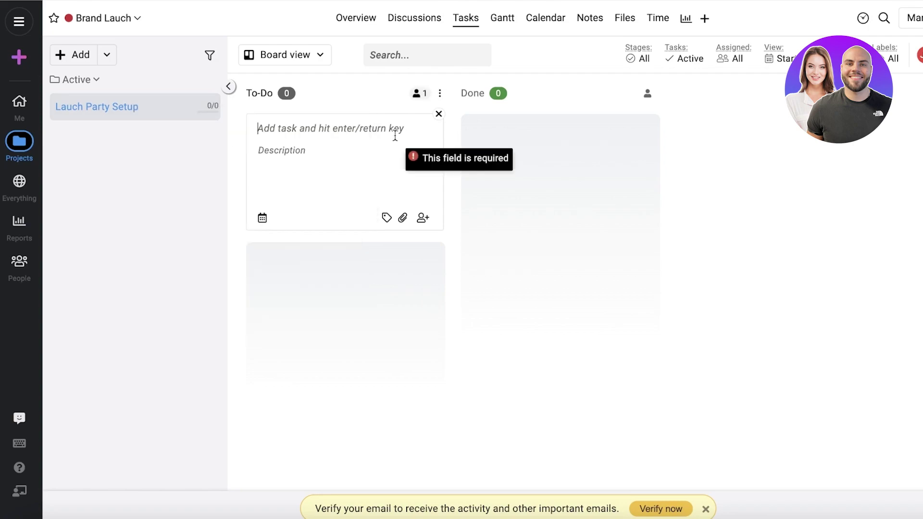
{"action": "type", "text": "Event Decor Catering Setting up DJ"}
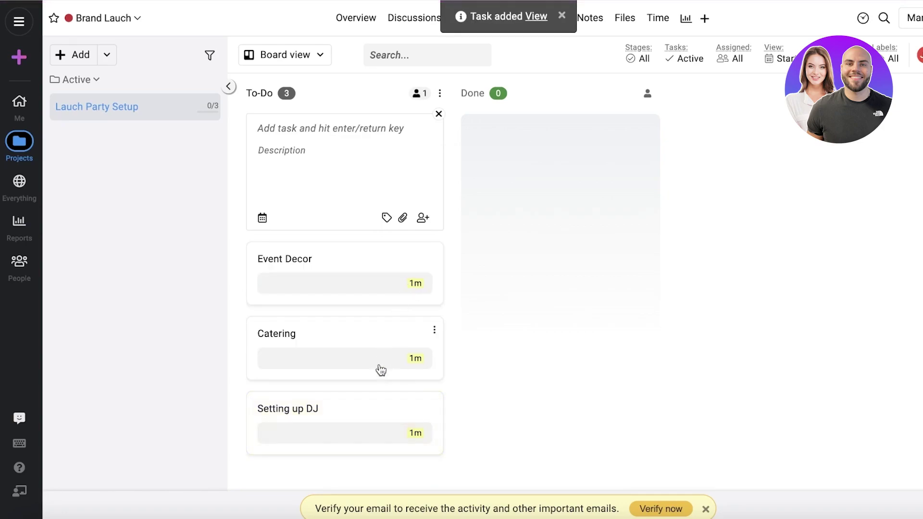
{"action": "left_click", "coordinate": [390, 296]}
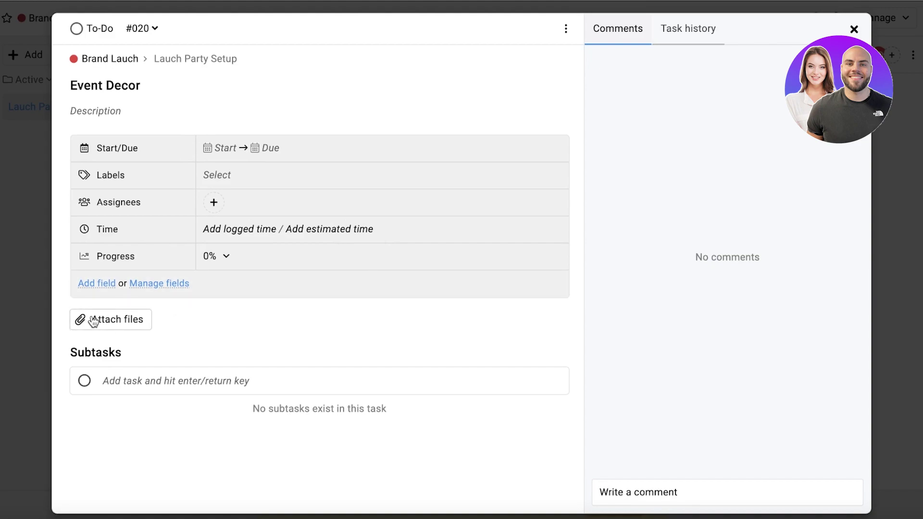
Add Stage Decor as a subtask of Event Decor
{"action": "left_click", "coordinate": [150, 381]}
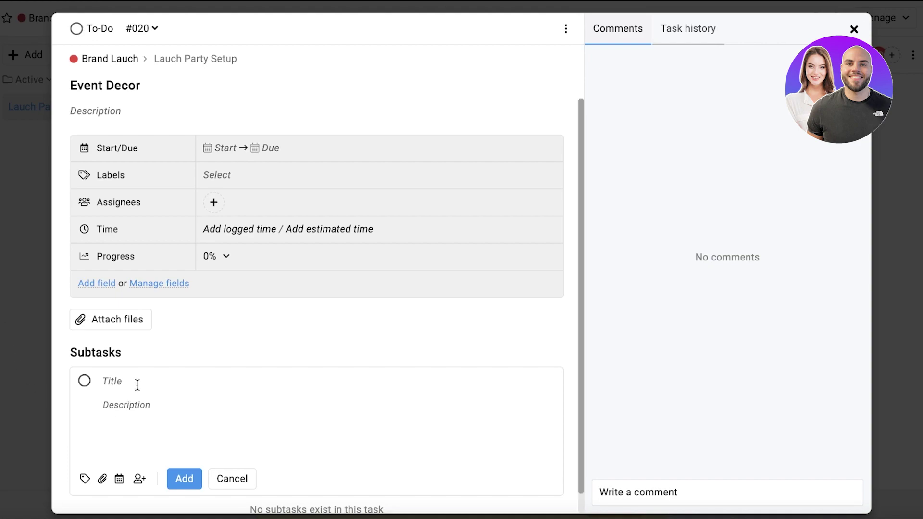
{"action": "type", "text": "Stage Decor"}
{"action": "key", "text": "Return"}
Close the Event Decor details and move the card into the Done column
{"action": "scroll", "coordinate": [194, 332], "scroll_direction": "down", "scroll_amount": 1}
{"action": "scroll", "coordinate": [144, 385], "scroll_direction": "down", "scroll_amount": 1}
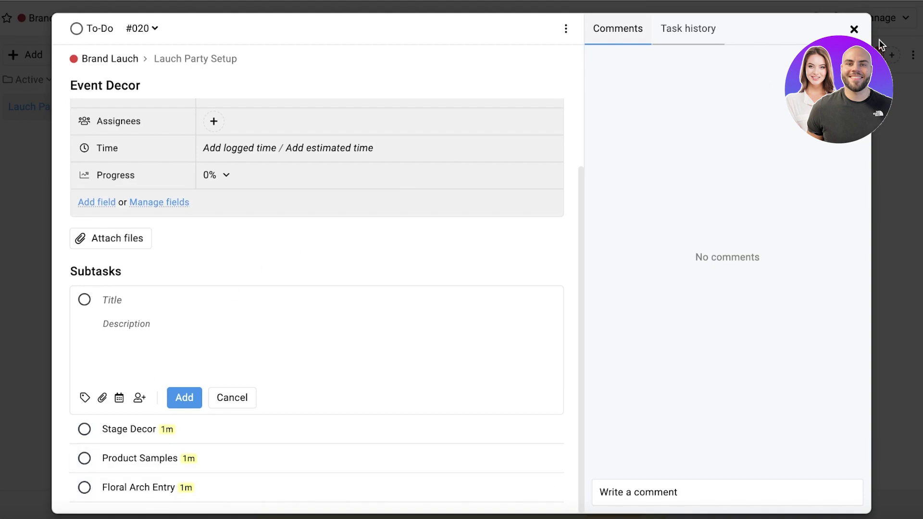
{"action": "left_click", "coordinate": [853, 30]}
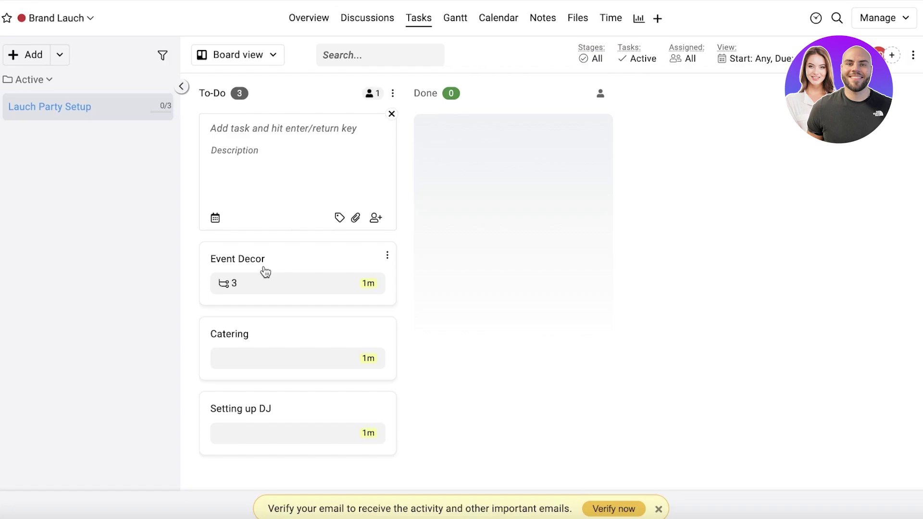
{"action": "left_click_drag", "start_coordinate": [265, 272], "coordinate": [495, 154]}
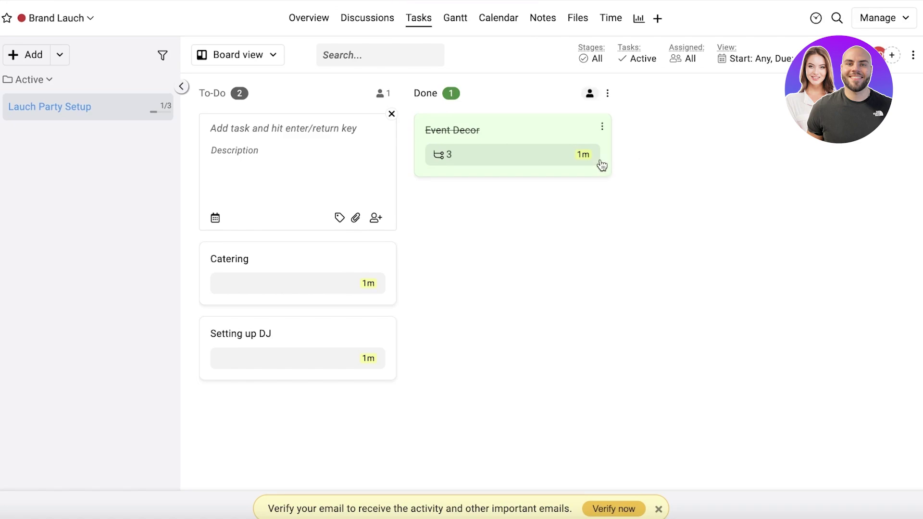
Create a task list named 'Brand Lauch' from the Gantt chart
{"action": "left_click", "coordinate": [446, 24]}
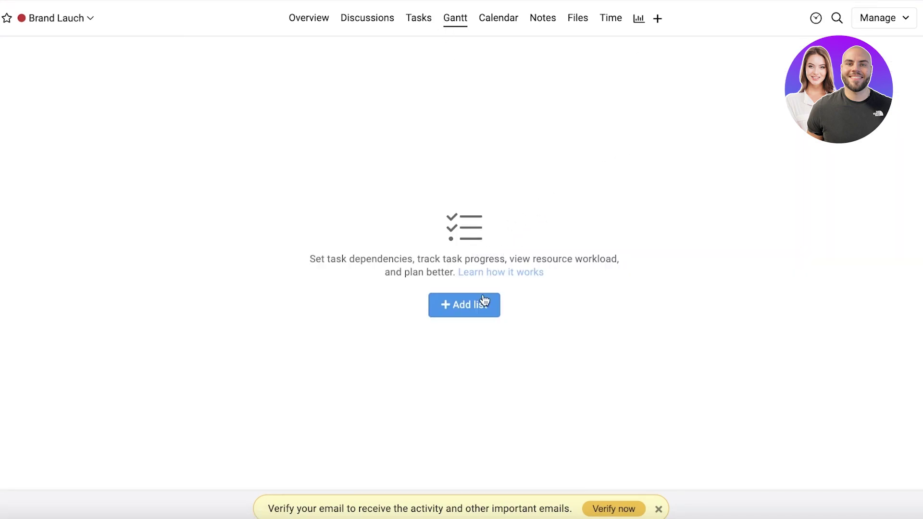
{"action": "left_click", "coordinate": [462, 302]}
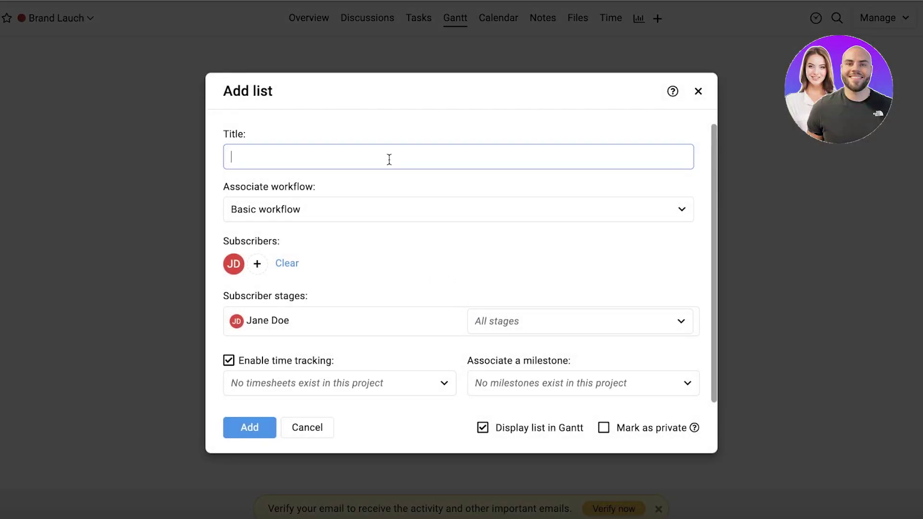
{"action": "left_click", "coordinate": [698, 91]}
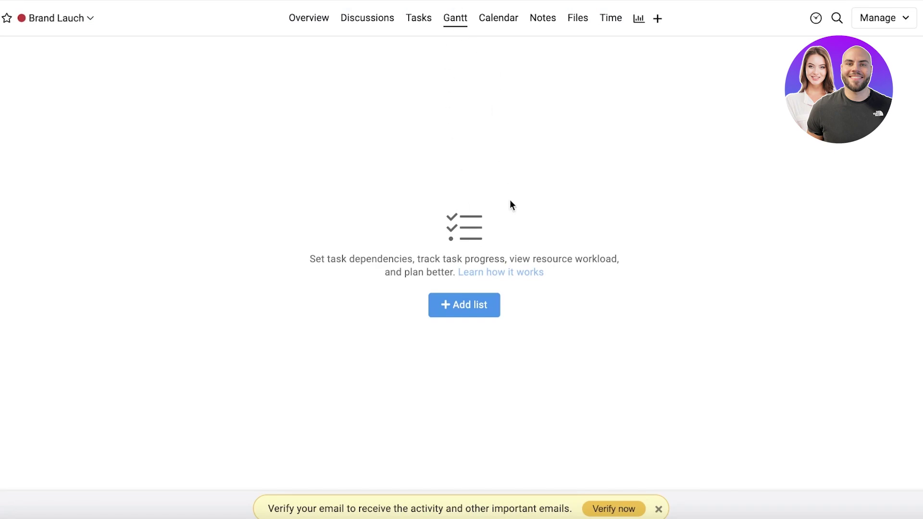
{"action": "left_click", "coordinate": [467, 310]}
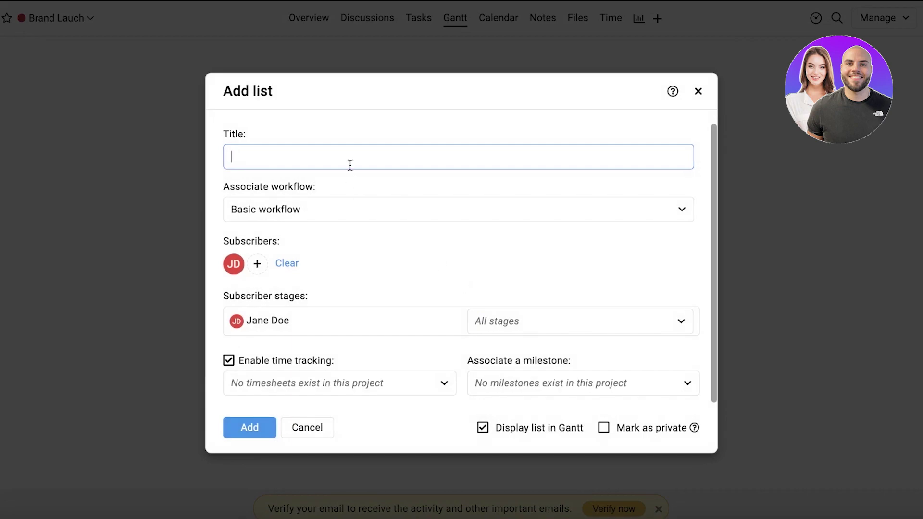
{"action": "type", "text": "Brand Lauch"}
{"action": "key", "text": "Return"}
Skip the Gantt tour, widen the timeline, zoom out to months and highlight the critical path
{"action": "left_click", "coordinate": [498, 166]}
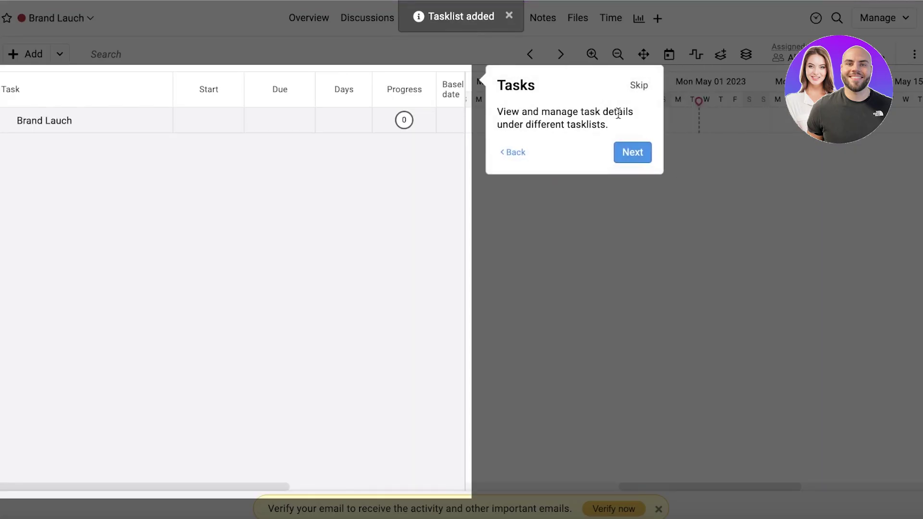
{"action": "left_click", "coordinate": [641, 85]}
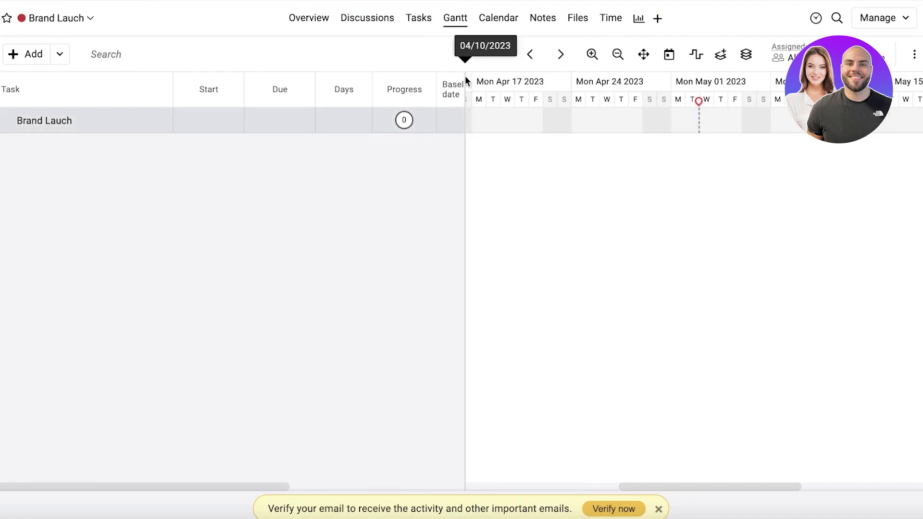
{"action": "left_click_drag", "start_coordinate": [465, 77], "coordinate": [182, 82]}
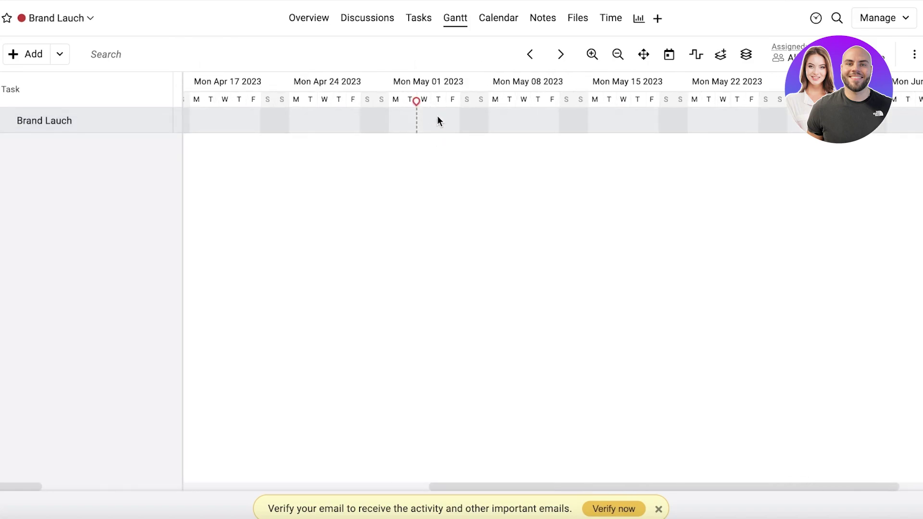
{"action": "left_click", "coordinate": [610, 58]}
{"action": "left_click", "coordinate": [610, 60]}
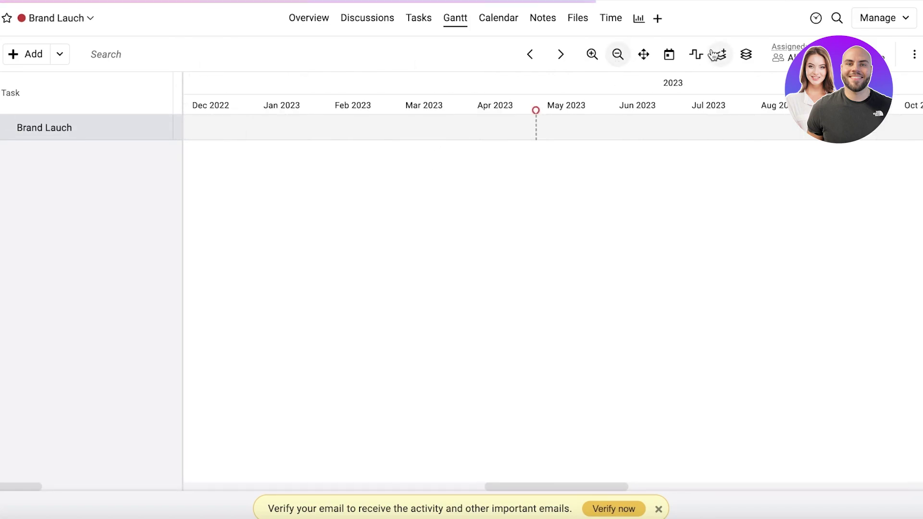
{"action": "left_click", "coordinate": [696, 56]}
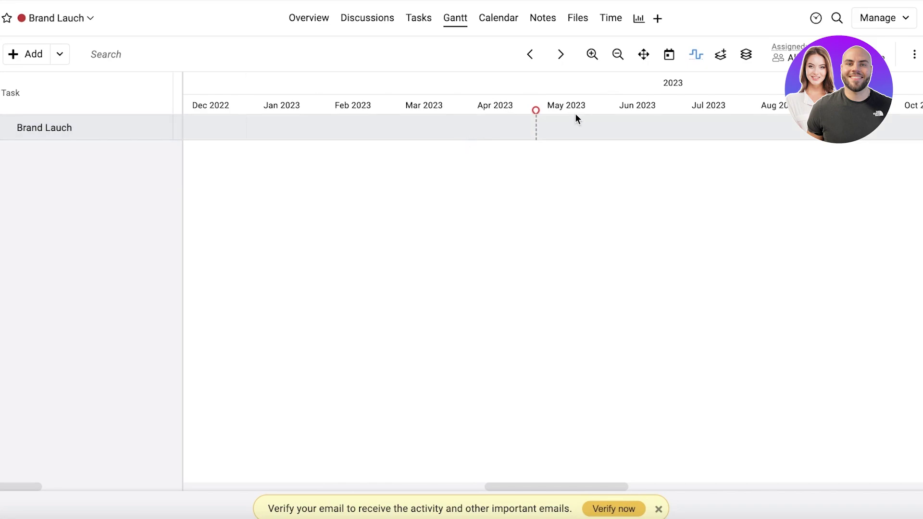
Add a Catering task to the Brand Lauch list
{"action": "left_click", "coordinate": [412, 19]}
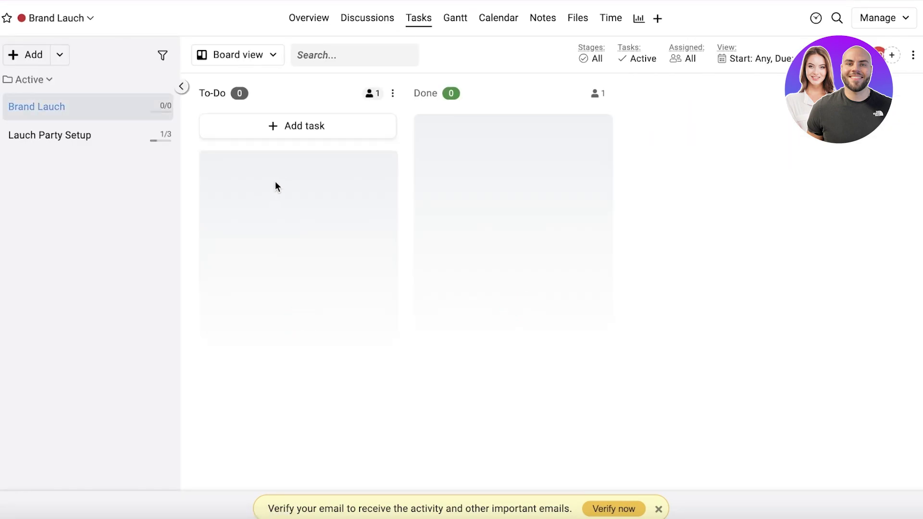
{"action": "left_click", "coordinate": [103, 135]}
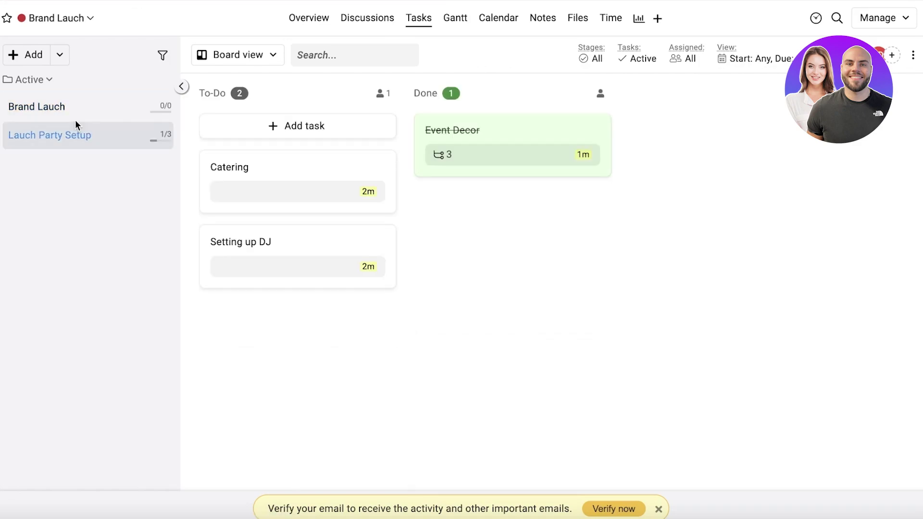
{"action": "left_click", "coordinate": [81, 119]}
{"action": "left_click", "coordinate": [284, 129]}
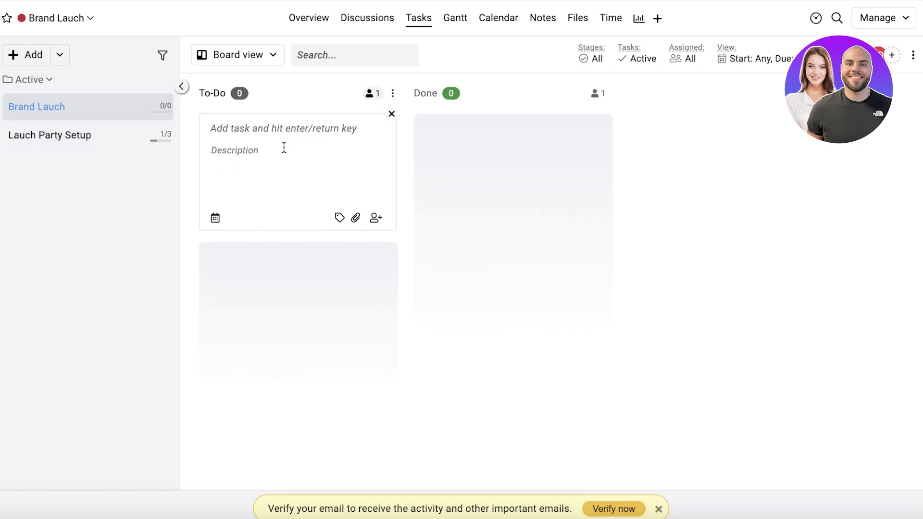
{"action": "type", "text": "Cat"}
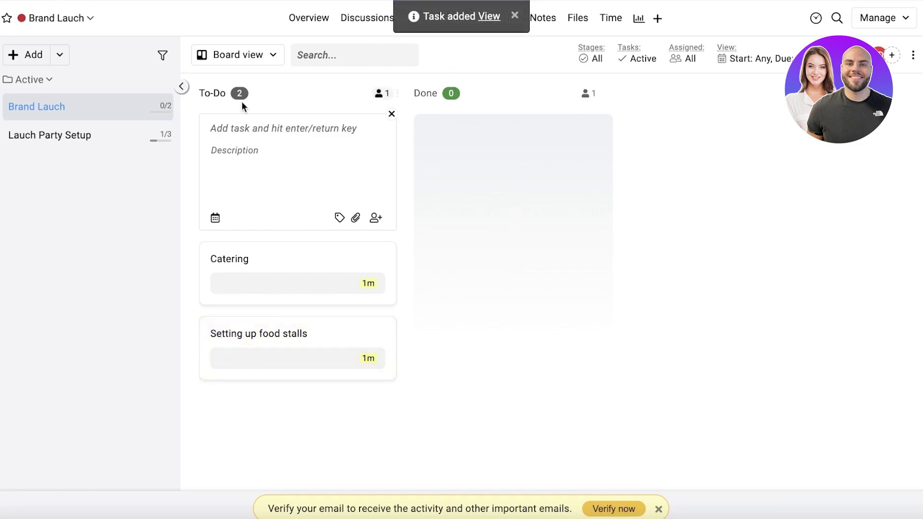
{"action": "left_click", "coordinate": [514, 22]}
Schedule Catering for May 3, pick dates for Setting up food stalls, and view the Gantt
{"action": "left_click", "coordinate": [460, 22]}
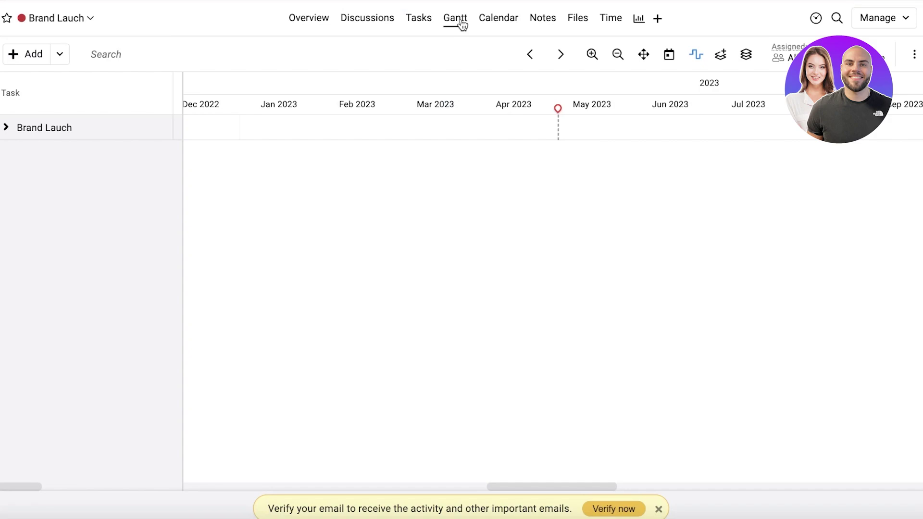
{"action": "left_click", "coordinate": [419, 22]}
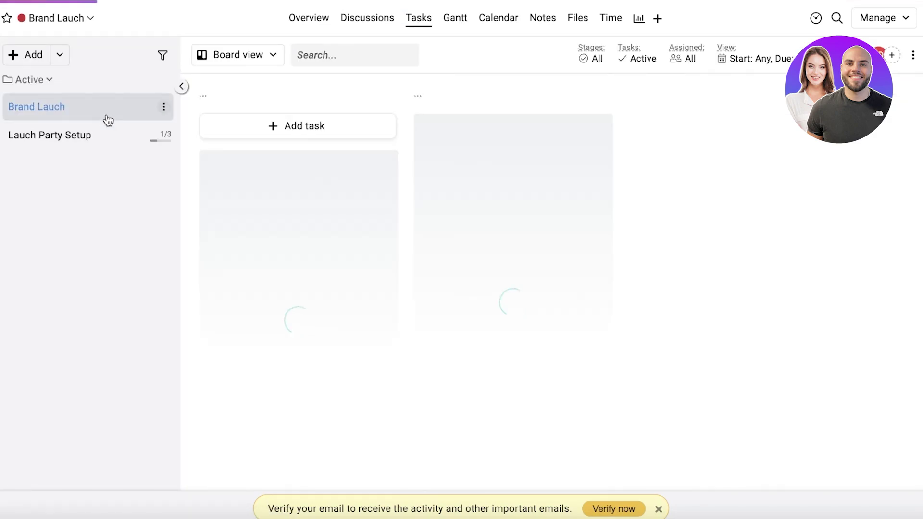
{"action": "left_click", "coordinate": [294, 169]}
{"action": "left_click", "coordinate": [262, 148]}
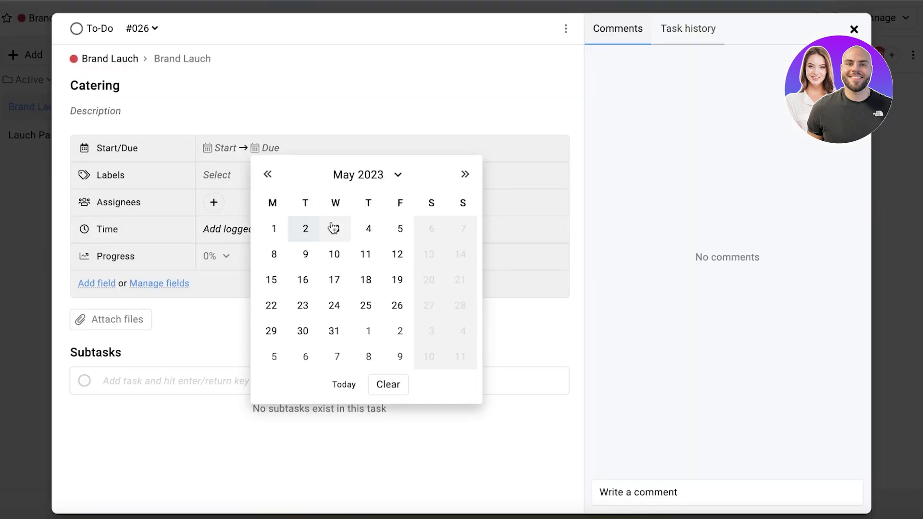
{"action": "left_click", "coordinate": [334, 228]}
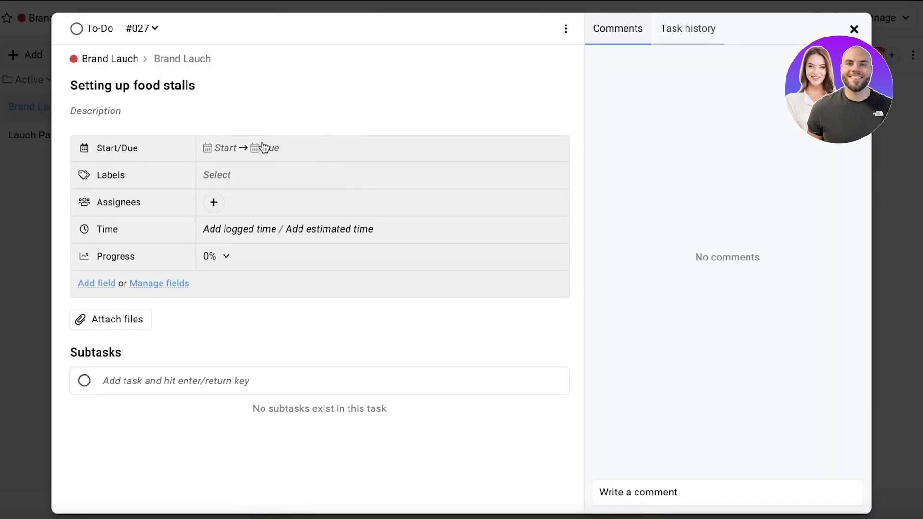
{"action": "left_click", "coordinate": [263, 148]}
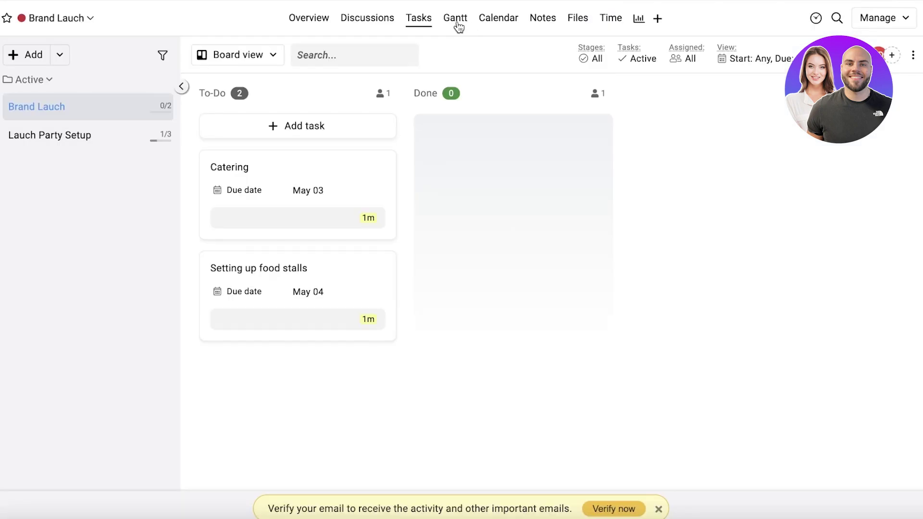
{"action": "left_click", "coordinate": [456, 21]}
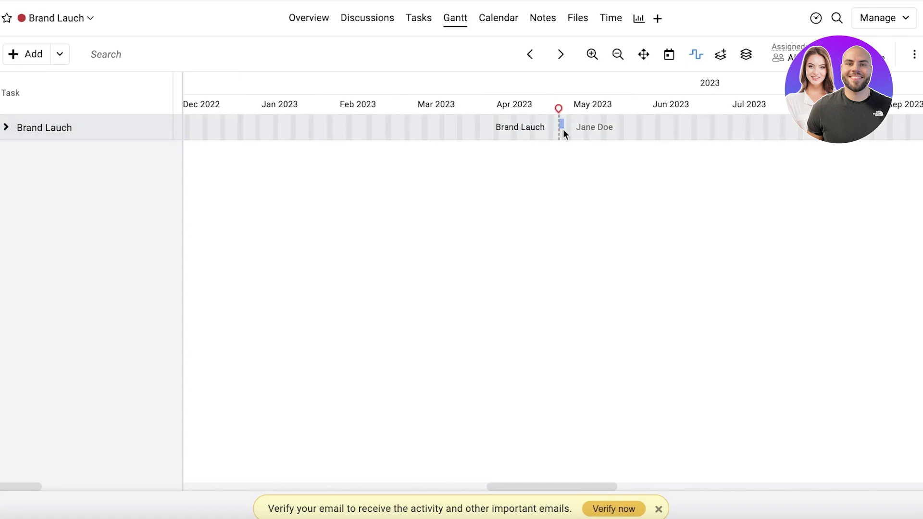
Zoom the Gantt timeline to daily columns starting May 01 and mark the critical path
{"action": "left_click", "coordinate": [617, 54]}
{"action": "left_click", "coordinate": [592, 54]}
{"action": "left_click", "coordinate": [592, 54]}
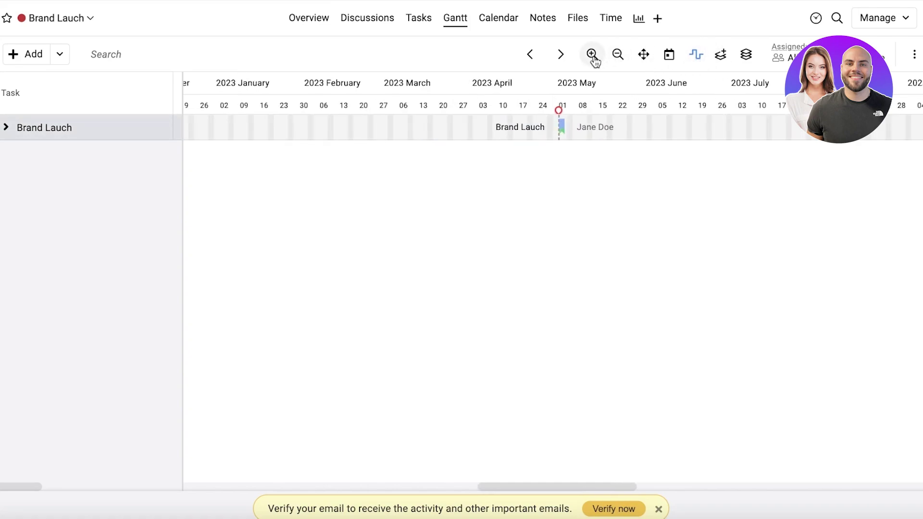
{"action": "left_click", "coordinate": [591, 54]}
{"action": "left_click", "coordinate": [592, 54]}
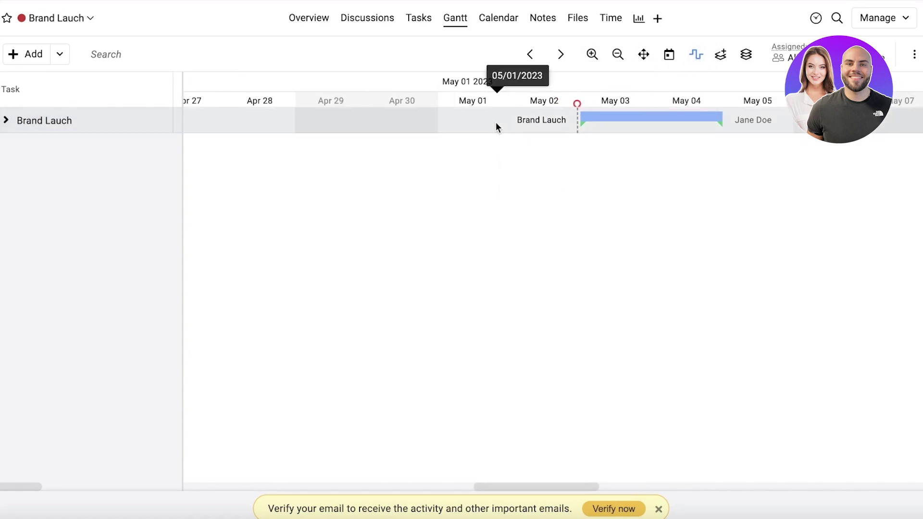
{"action": "left_click", "coordinate": [560, 53]}
{"action": "left_click", "coordinate": [530, 54]}
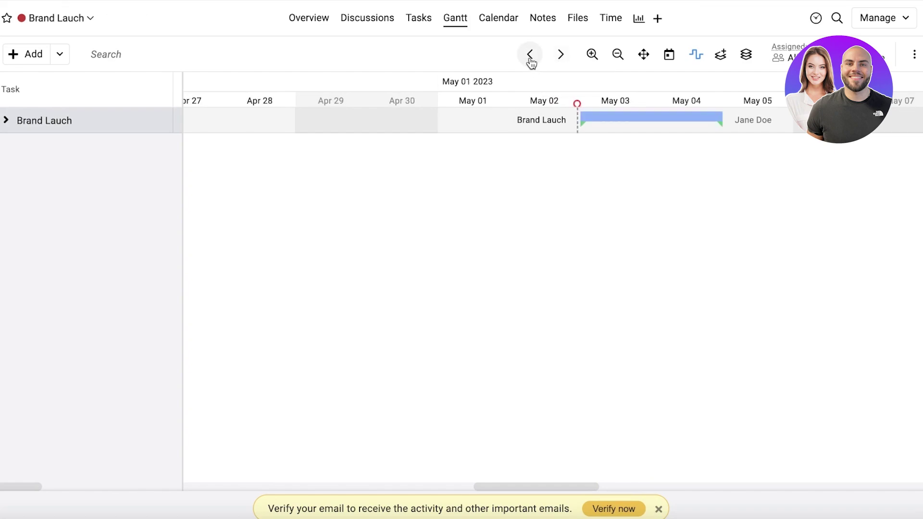
{"action": "left_click", "coordinate": [694, 56]}
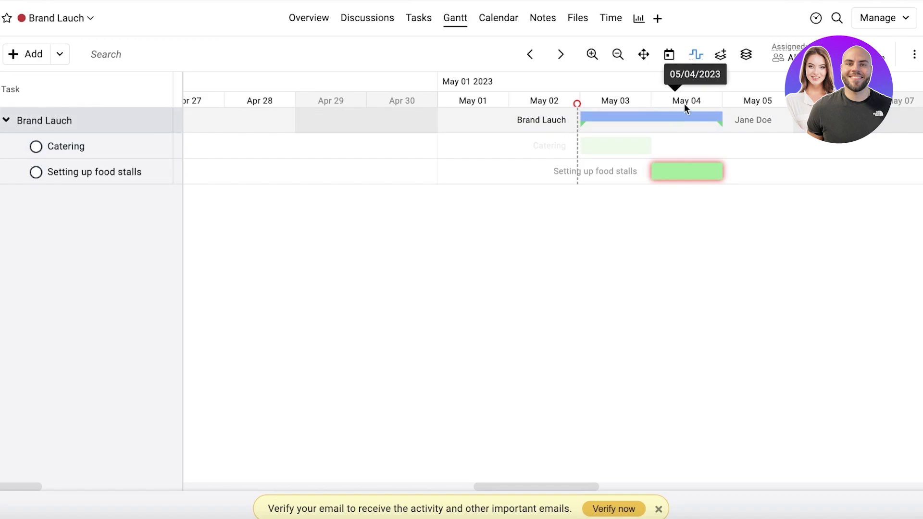
Set and confirm a baseline, then show the baseline bars beneath the tasks
{"action": "left_click", "coordinate": [721, 55]}
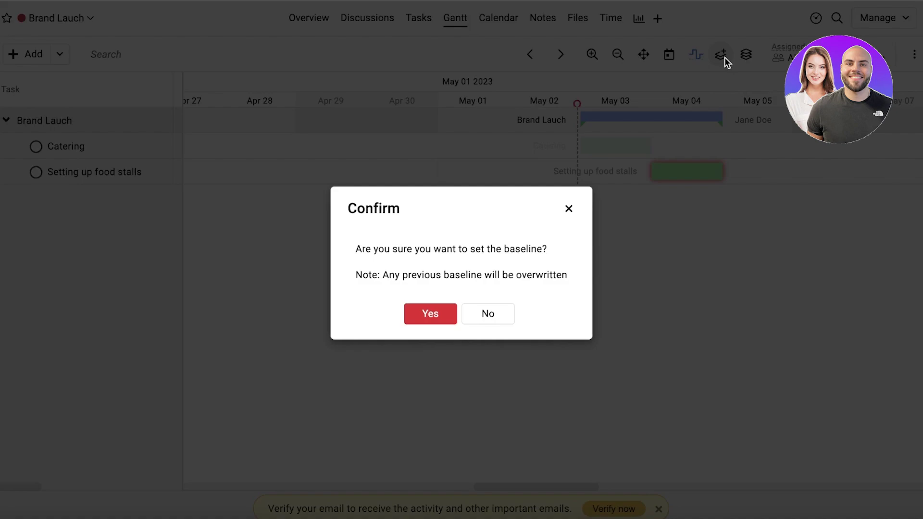
{"action": "left_click", "coordinate": [434, 317]}
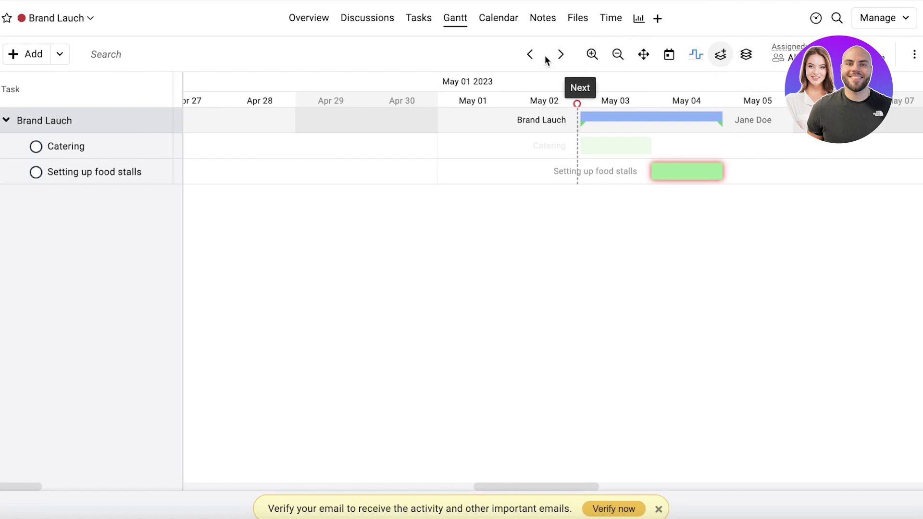
{"action": "left_click", "coordinate": [746, 54]}
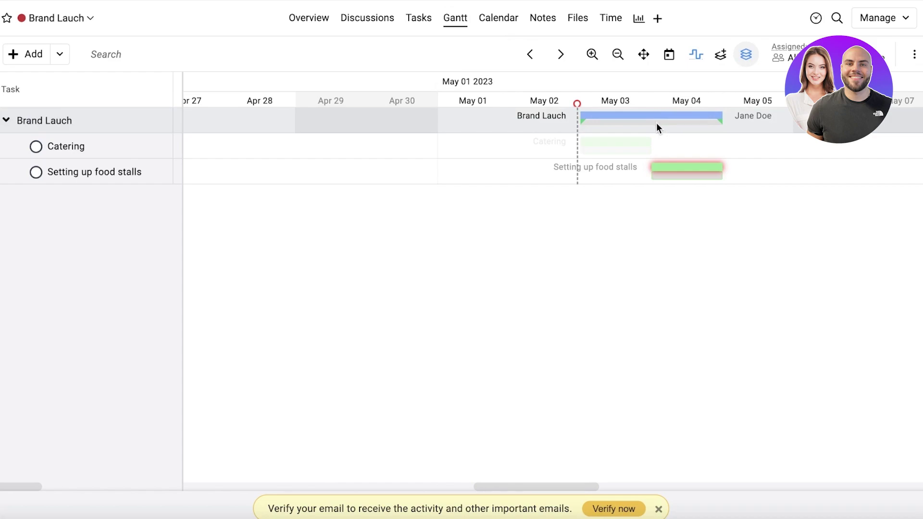
Open the project calendar and skip its introduction tour
{"action": "left_click", "coordinate": [499, 20]}
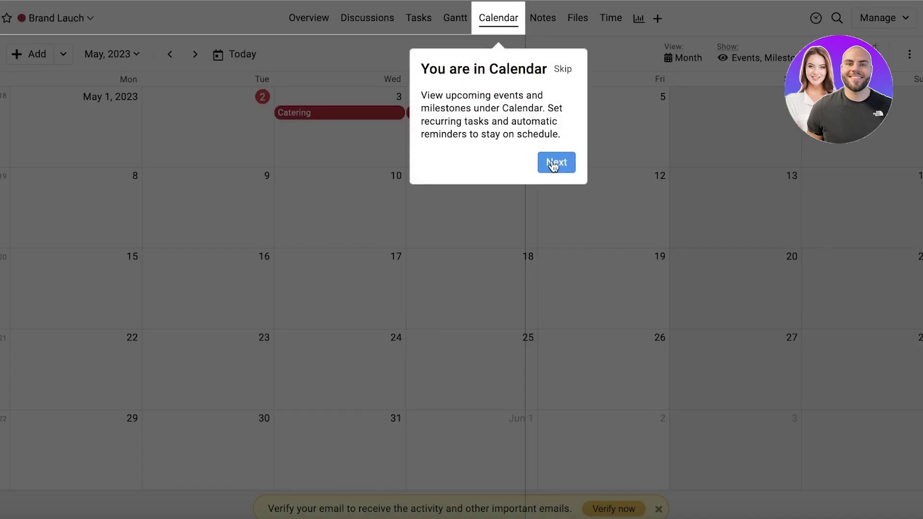
{"action": "left_click", "coordinate": [554, 163]}
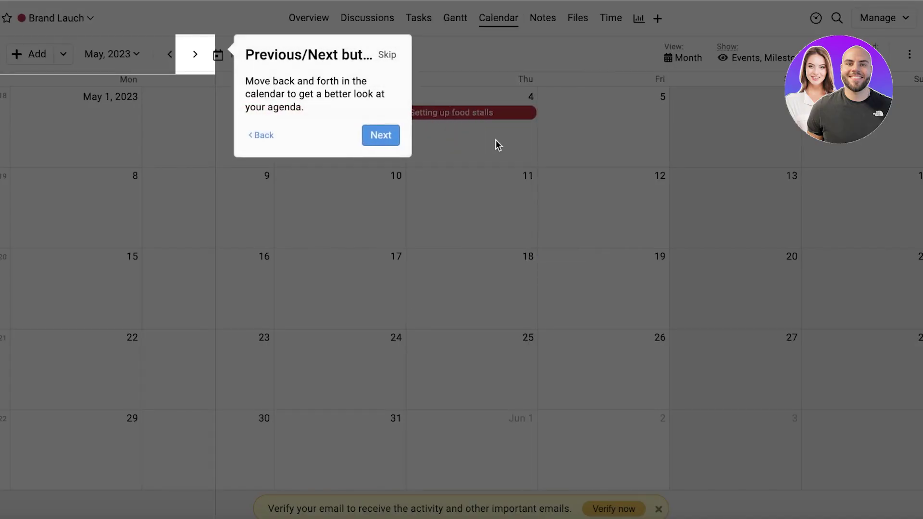
{"action": "left_click", "coordinate": [385, 56]}
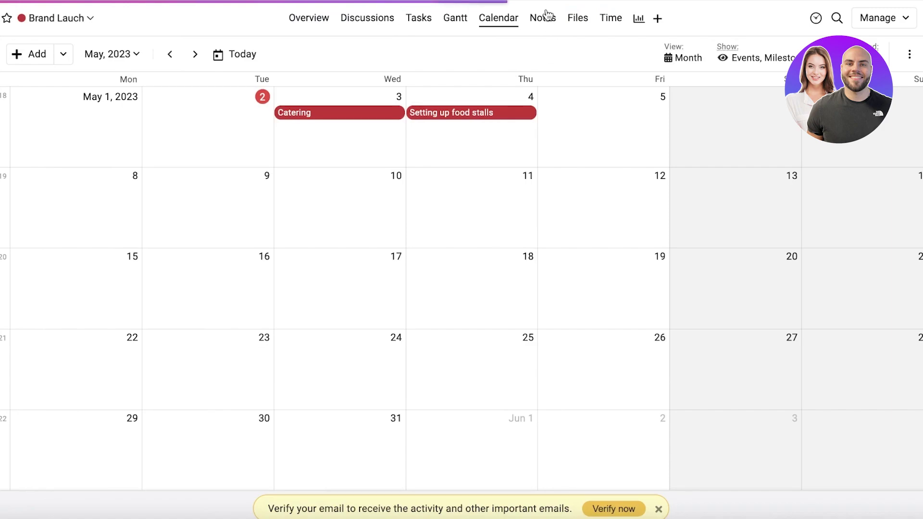
Try the two-week calendar period and browse the item-type filter, then go to Time
{"action": "left_click", "coordinate": [679, 54]}
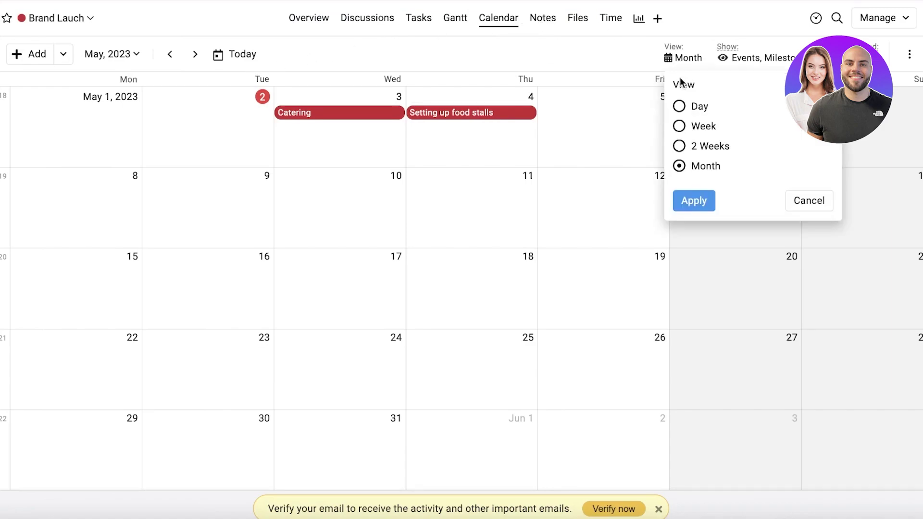
{"action": "left_click", "coordinate": [686, 144]}
{"action": "left_click", "coordinate": [683, 147]}
{"action": "left_click", "coordinate": [753, 57]}
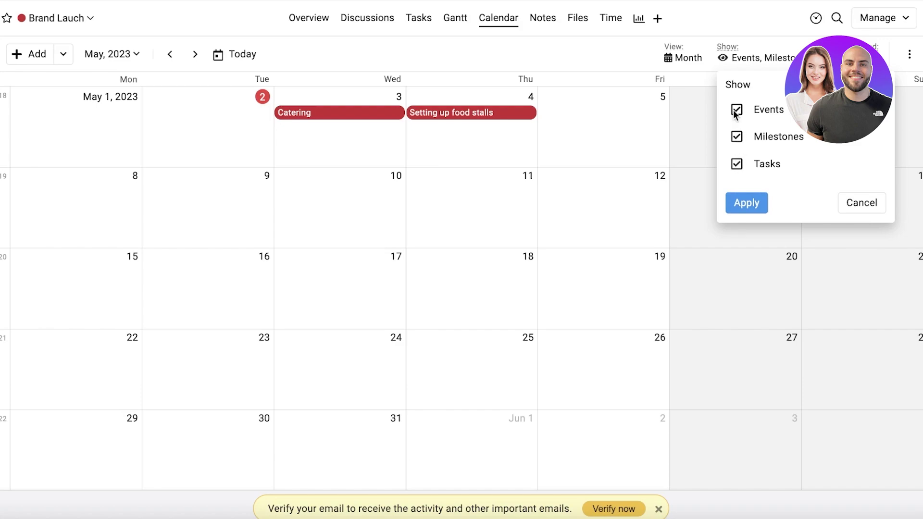
{"action": "left_click", "coordinate": [745, 22]}
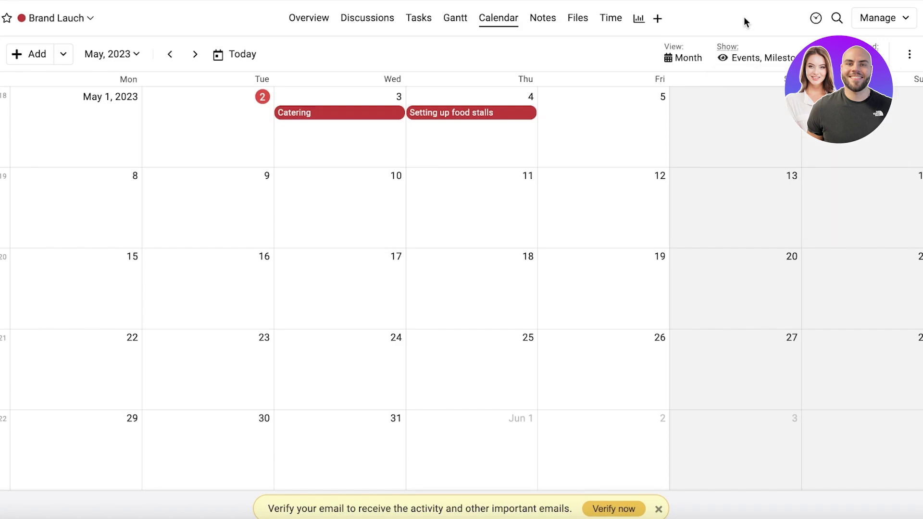
{"action": "left_click", "coordinate": [611, 21]}
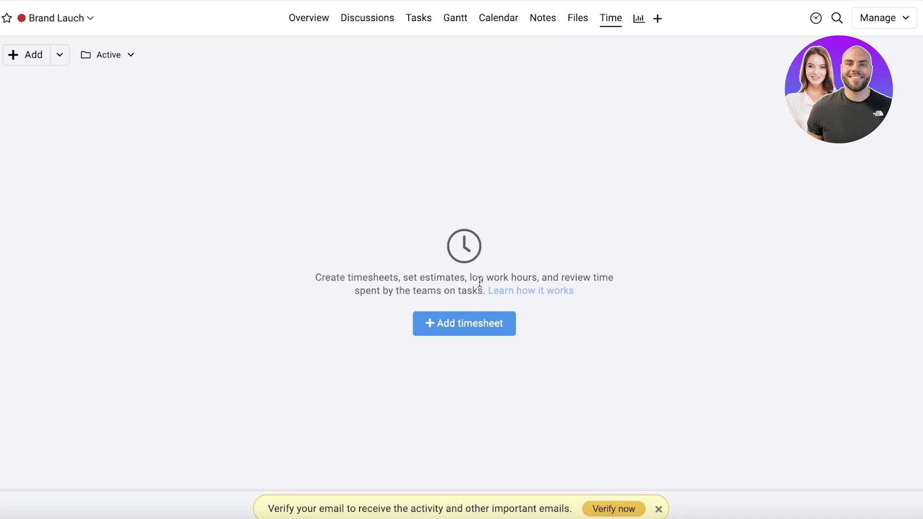
Create a timesheet titled 'Planning', then open and cancel the log-time form without entries
{"action": "left_click", "coordinate": [439, 323]}
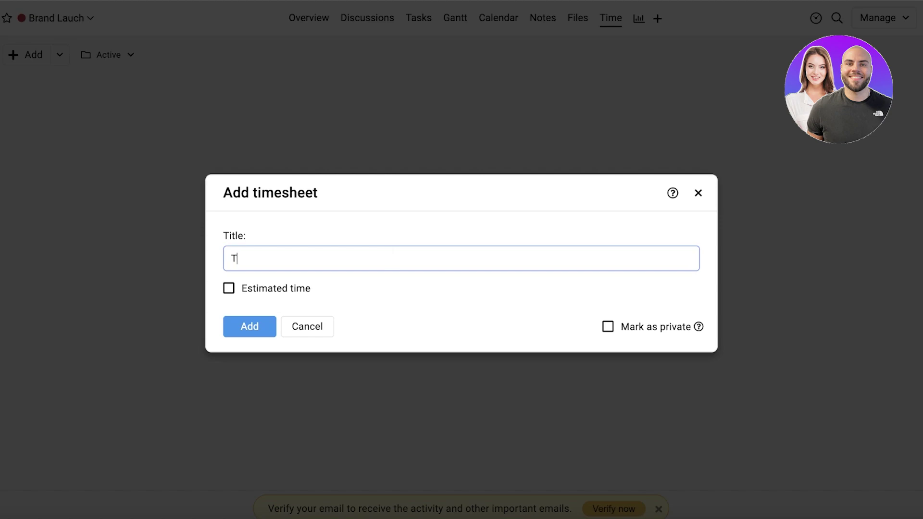
{"action": "key", "text": "BackSpace"}
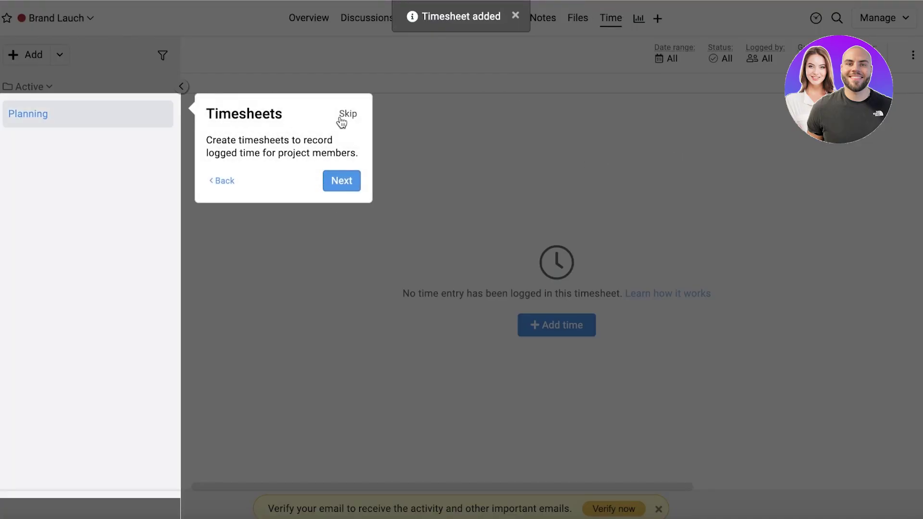
{"action": "left_click", "coordinate": [342, 120]}
{"action": "left_click", "coordinate": [582, 323]}
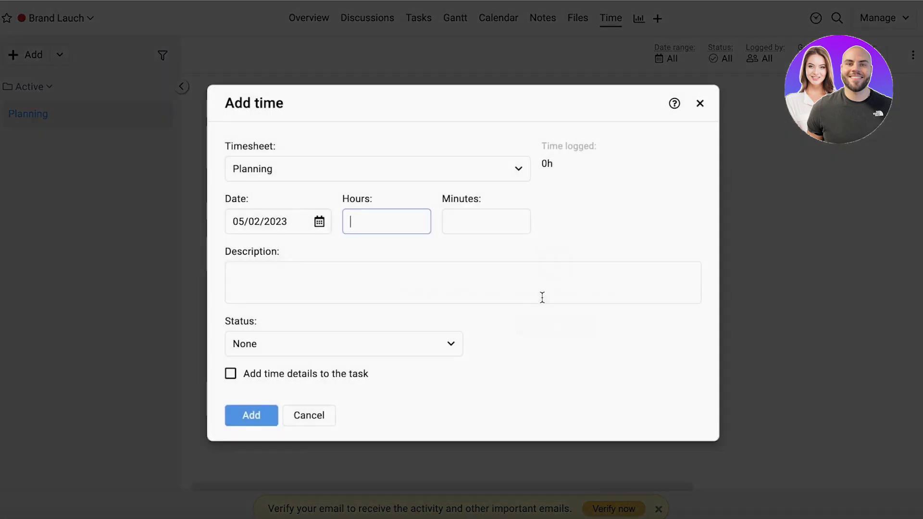
{"action": "left_click", "coordinate": [698, 104]}
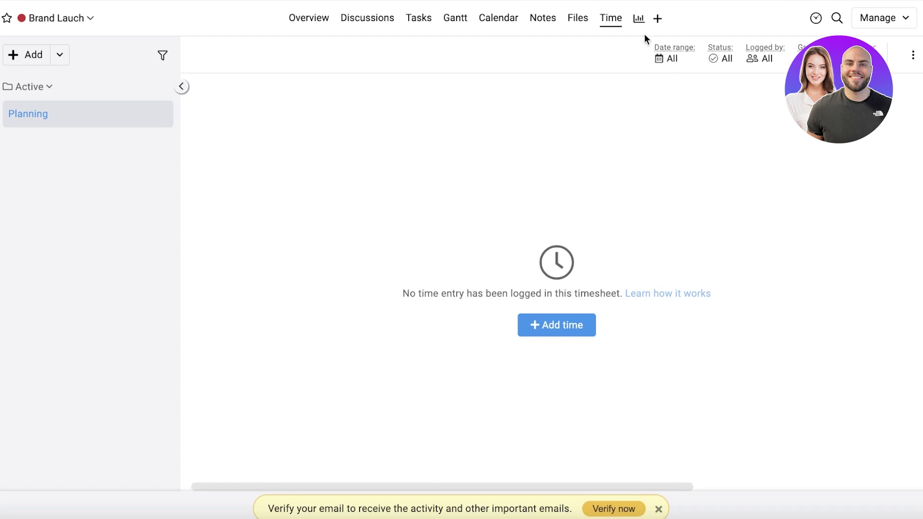
Open the Brand Lauch project report and review its 13% completion and task burn-up chart
{"action": "left_click", "coordinate": [637, 22]}
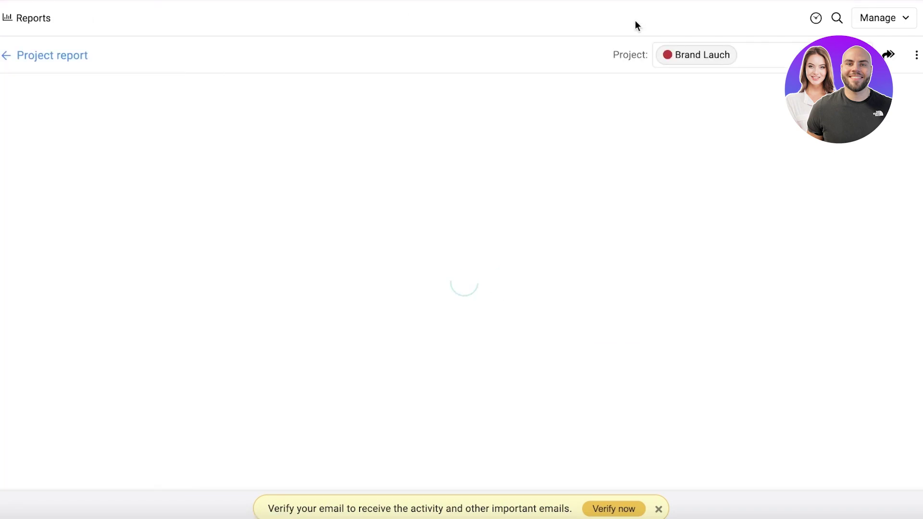
{"action": "scroll", "coordinate": [593, 107], "scroll_direction": "down", "scroll_amount": 2}
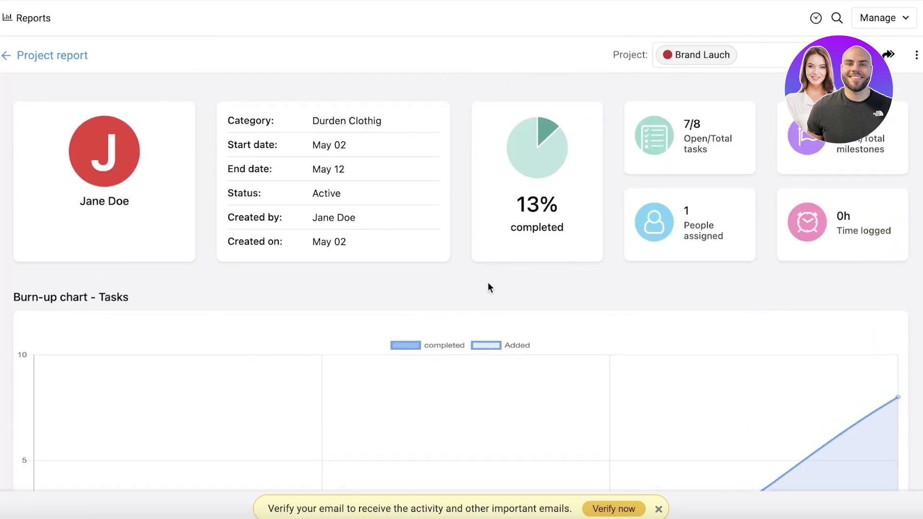
{"action": "scroll", "coordinate": [518, 273], "scroll_direction": "down", "scroll_amount": 4}
{"action": "scroll", "coordinate": [518, 272], "scroll_direction": "up", "scroll_amount": 3}
{"action": "scroll", "coordinate": [828, 178], "scroll_direction": "down", "scroll_amount": 3}
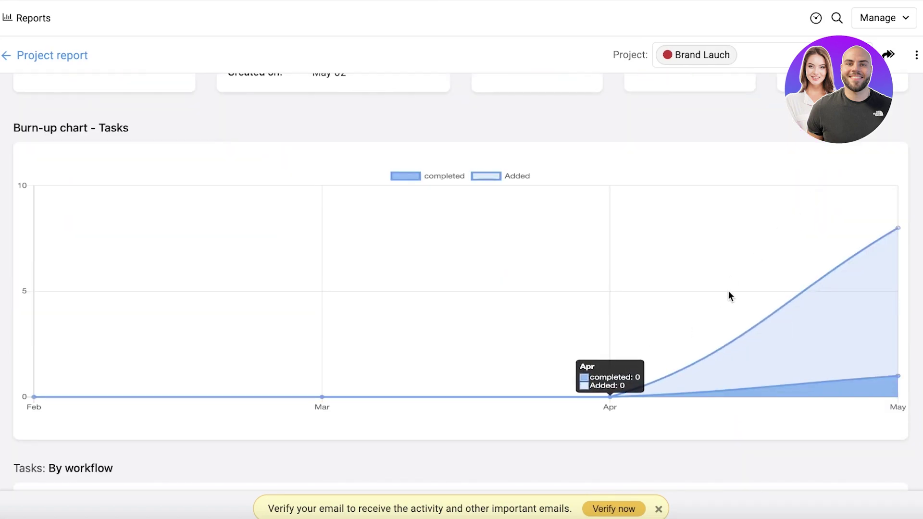
{"action": "scroll", "coordinate": [728, 250], "scroll_direction": "up", "scroll_amount": 3}
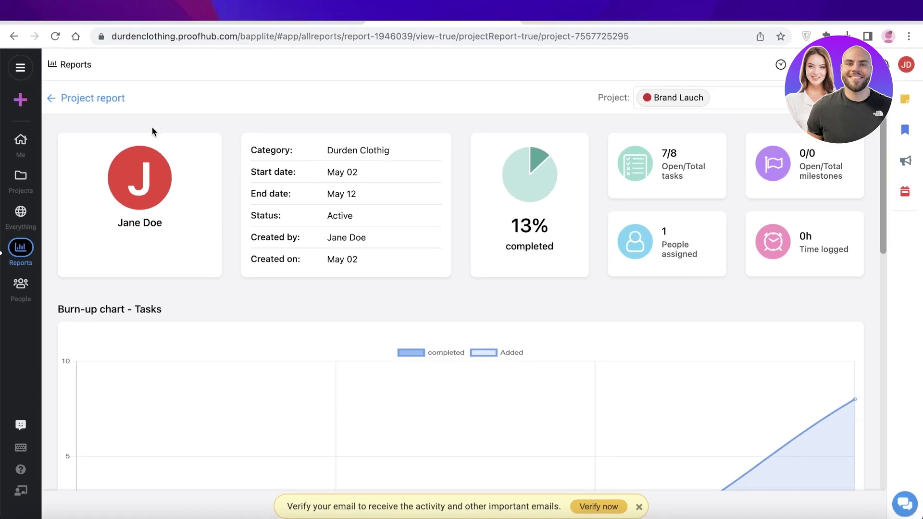
Return to the Me dashboard and scroll through its Announcements, Agenda and My tasks widgets
{"action": "left_click", "coordinate": [21, 140]}
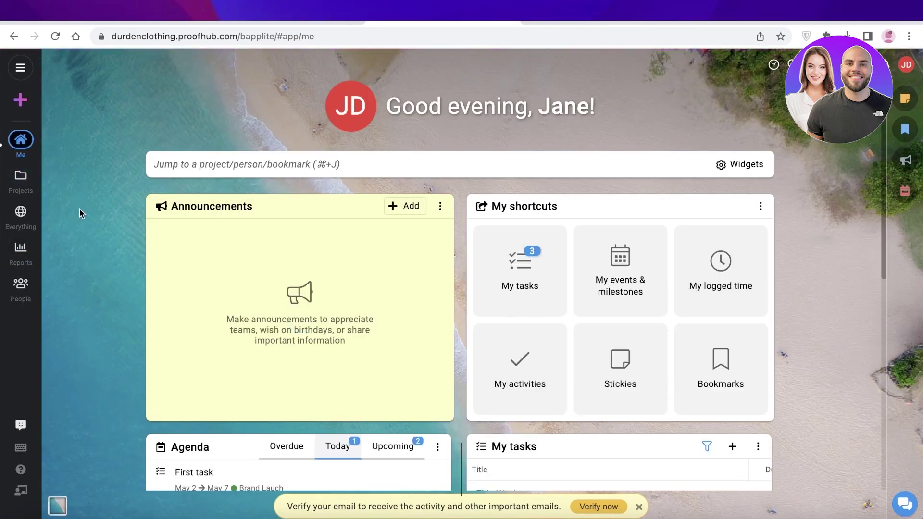
{"action": "scroll", "coordinate": [701, 214], "scroll_direction": "down", "scroll_amount": 3}
{"action": "scroll", "coordinate": [327, 346], "scroll_direction": "up", "scroll_amount": 3}
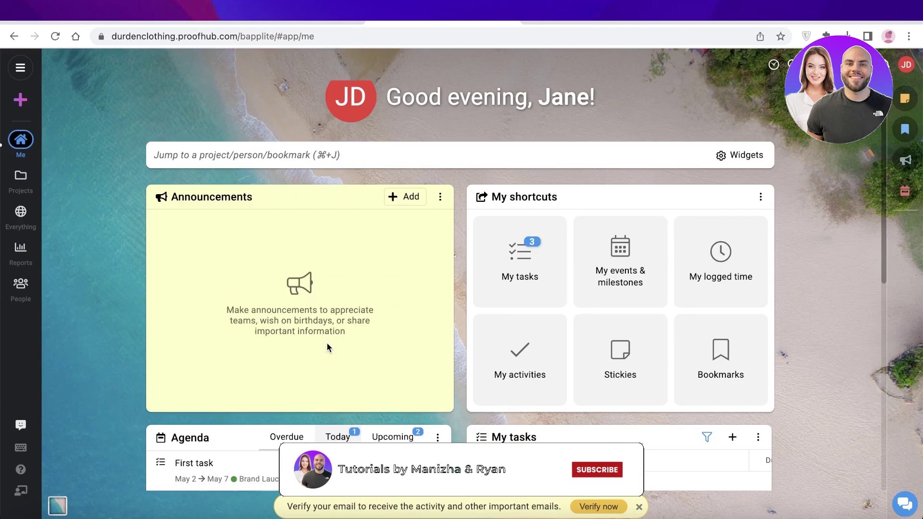